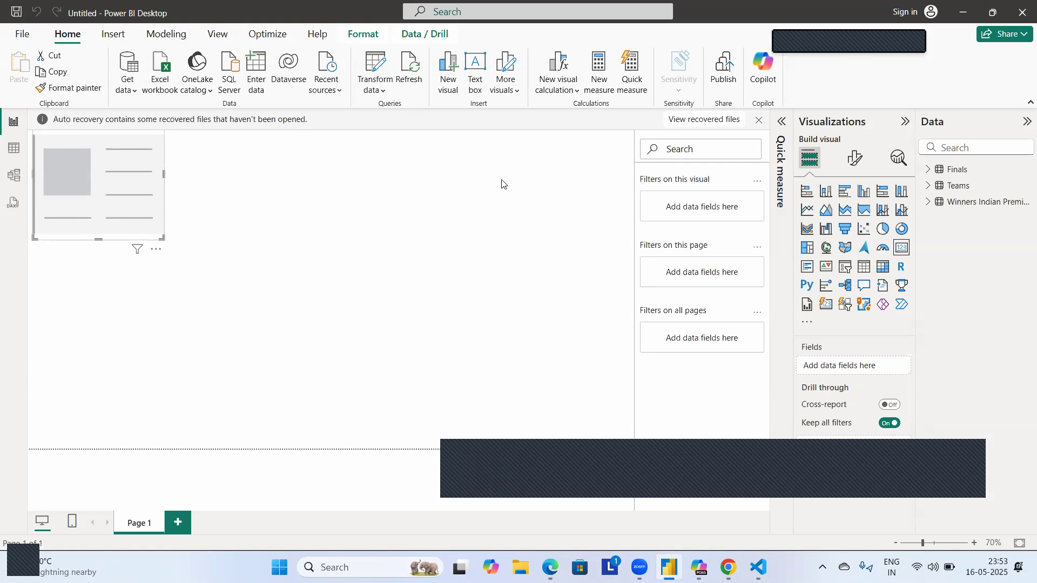
# Open the Power Query Editor to transform the data and display the Finals query.
pyautogui.click(928, 171)
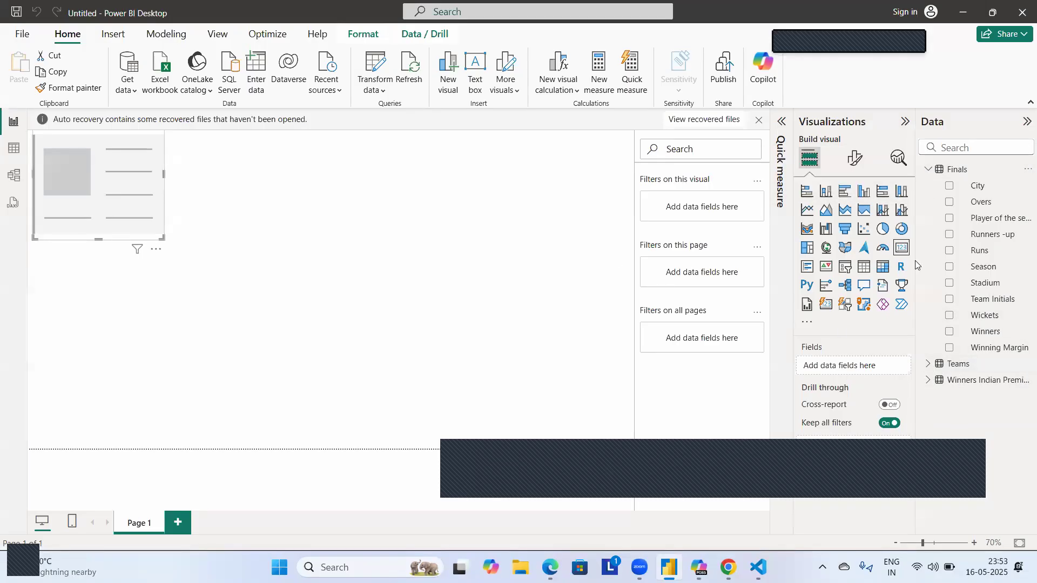
pyautogui.click(928, 364)
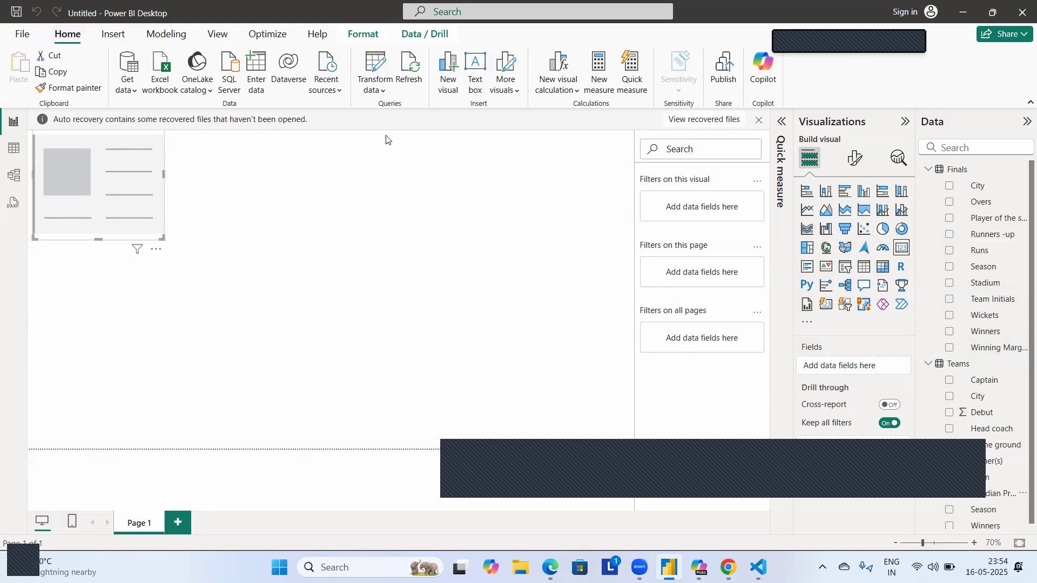
pyautogui.click(380, 96)
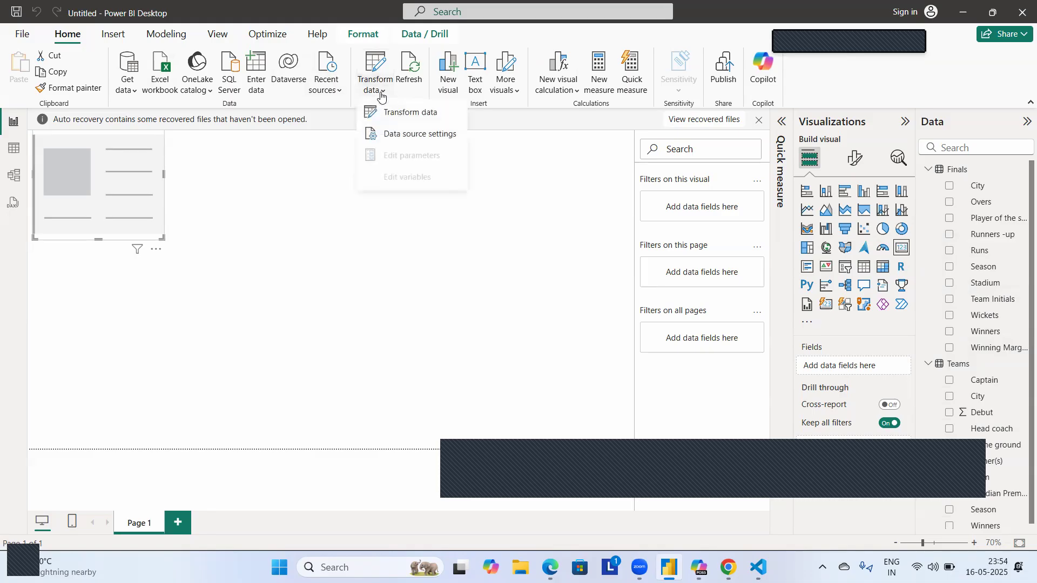
pyautogui.click(408, 113)
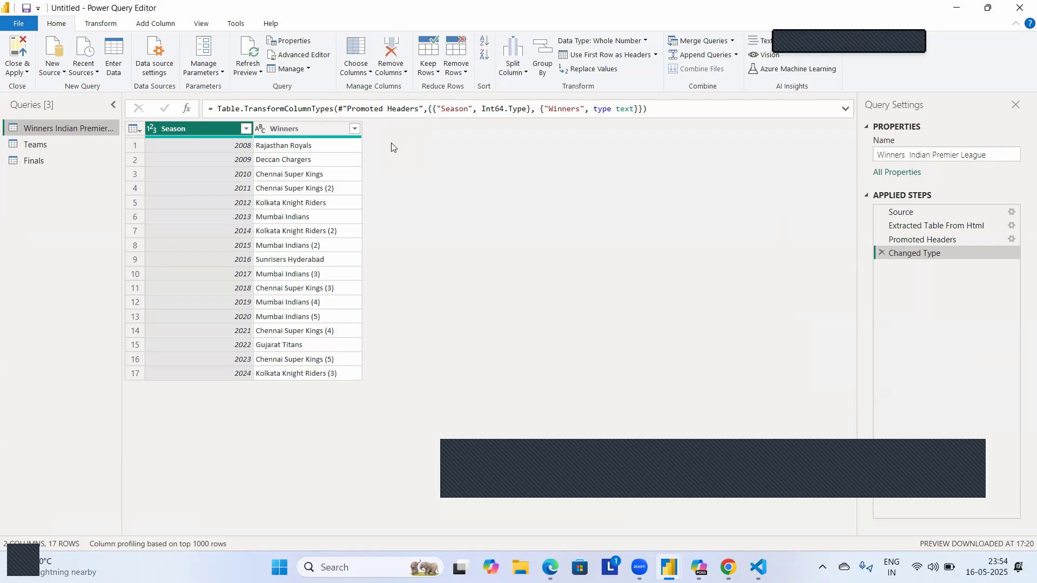
pyautogui.click(38, 165)
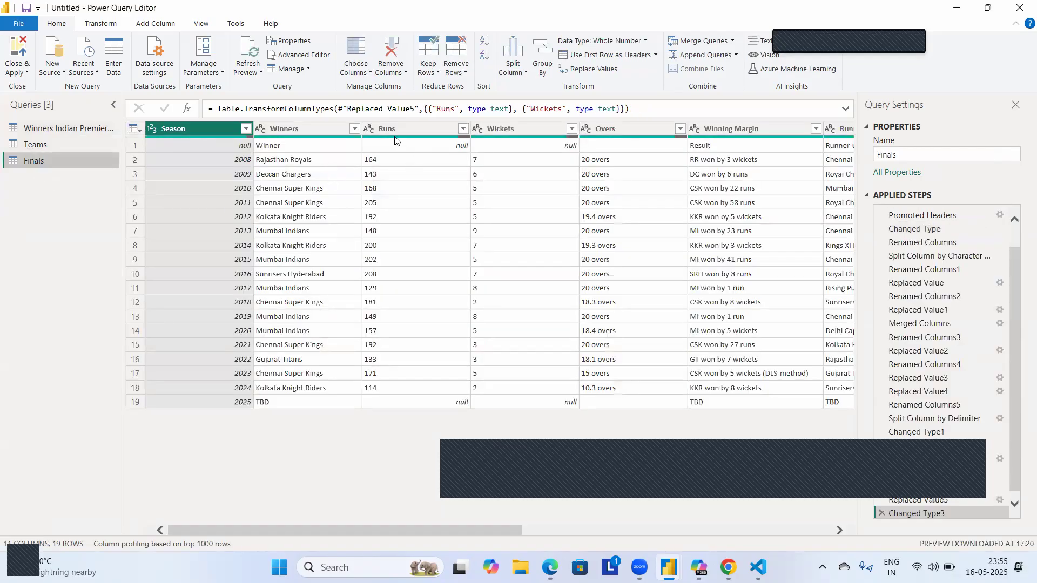
# Change the data type of the Runs and Wickets columns in Finals to Whole Number, replacing the current type conversions.
pyautogui.moveTo(395, 140)
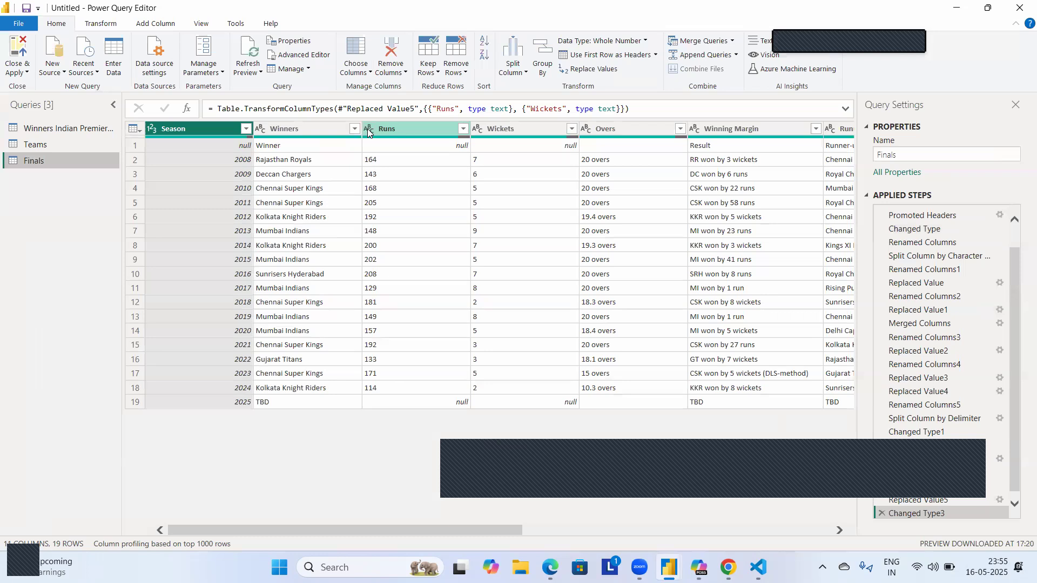
pyautogui.click(367, 128)
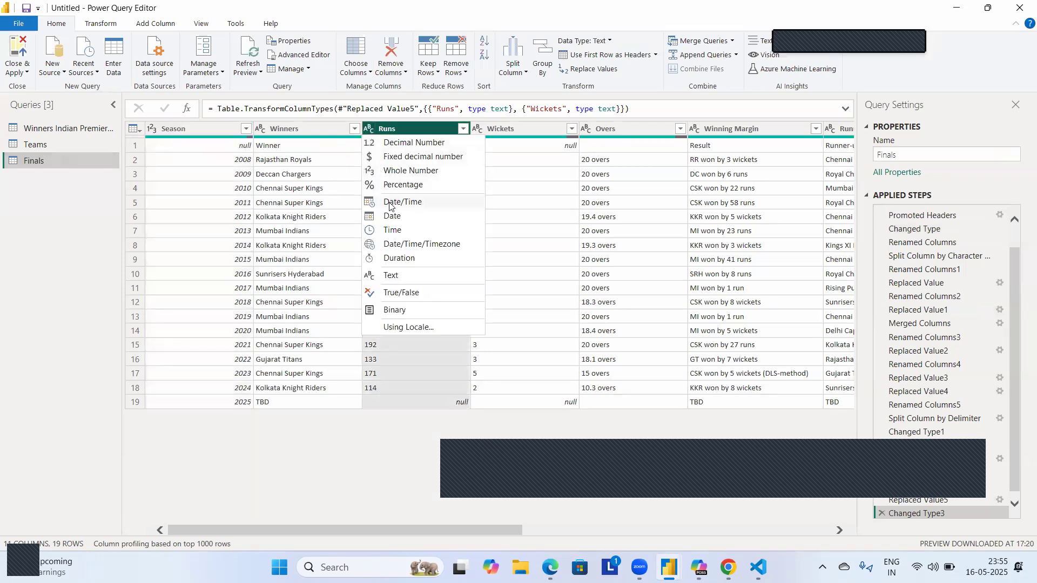
pyautogui.click(409, 171)
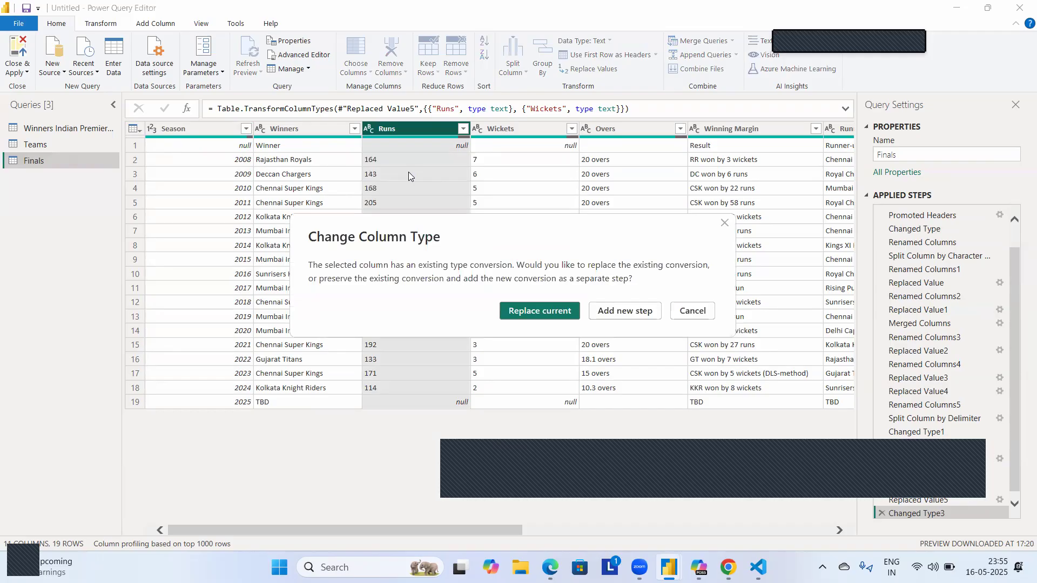
pyautogui.click(532, 310)
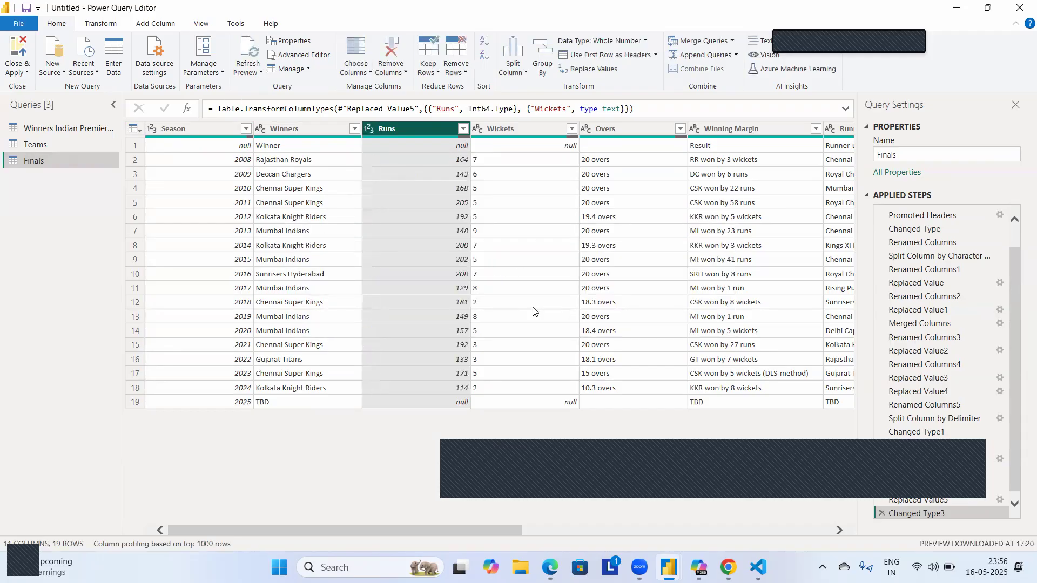
pyautogui.click(478, 128)
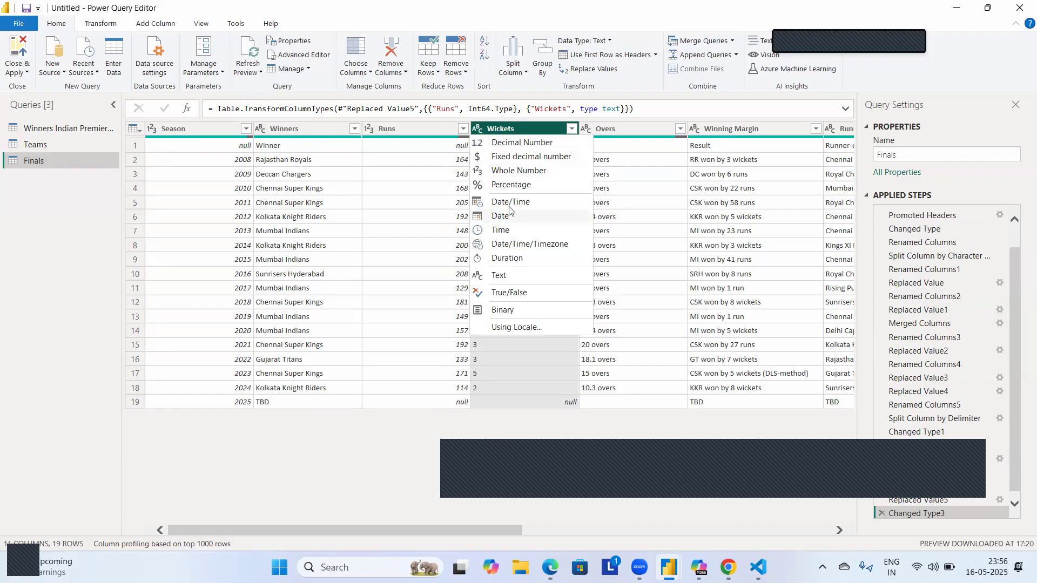
pyautogui.click(513, 172)
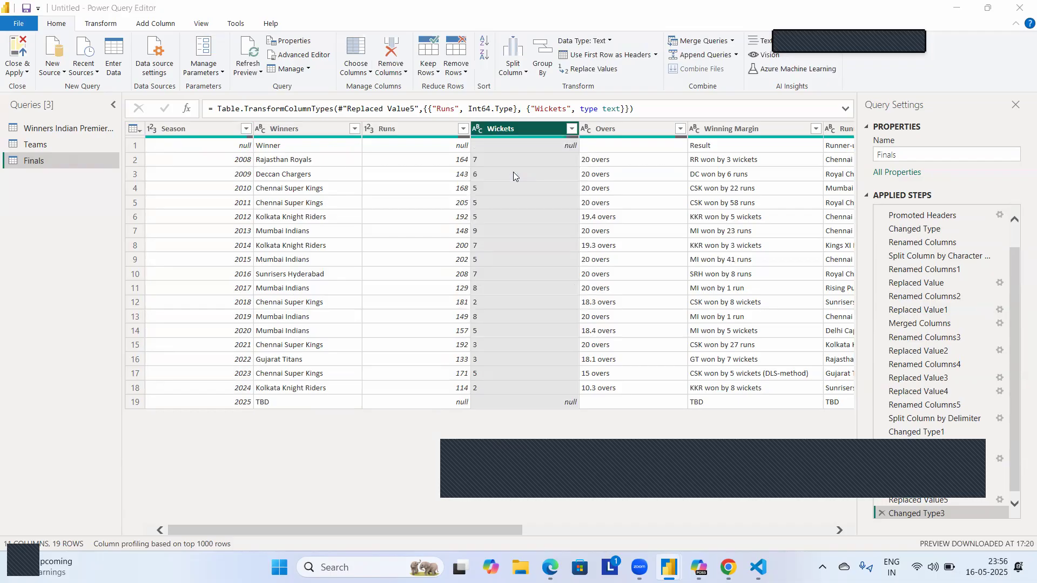
pyautogui.click(519, 308)
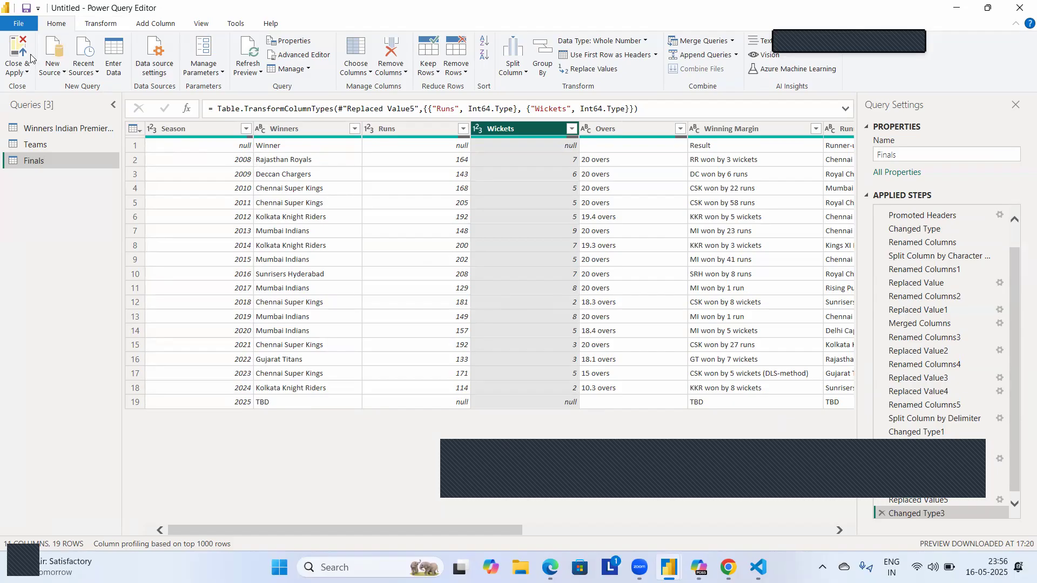
# Close the Power Query Editor, applying the column type changes, and collapse the Teams table's field list.
pyautogui.click(27, 73)
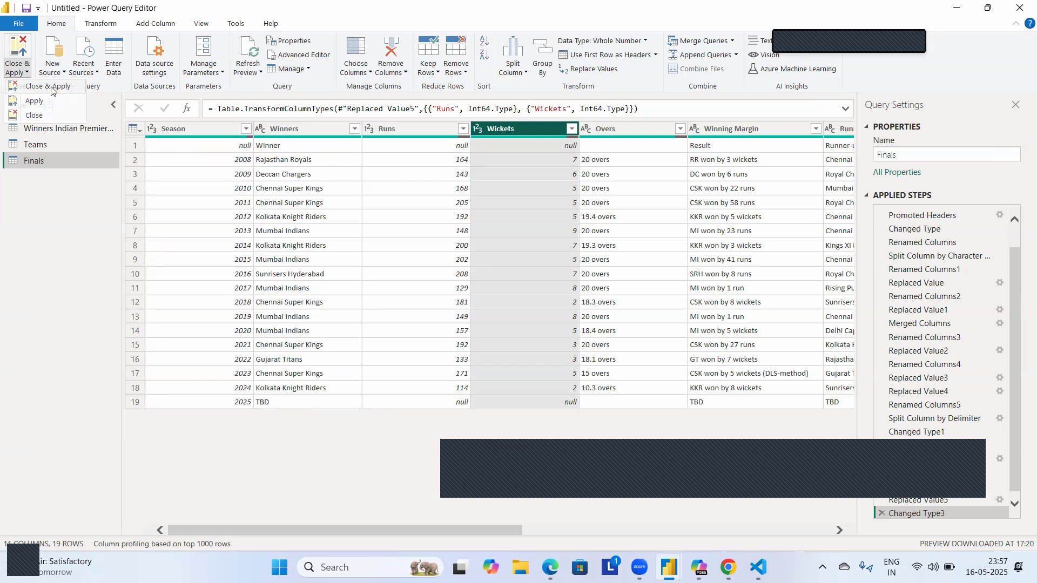
pyautogui.click(51, 88)
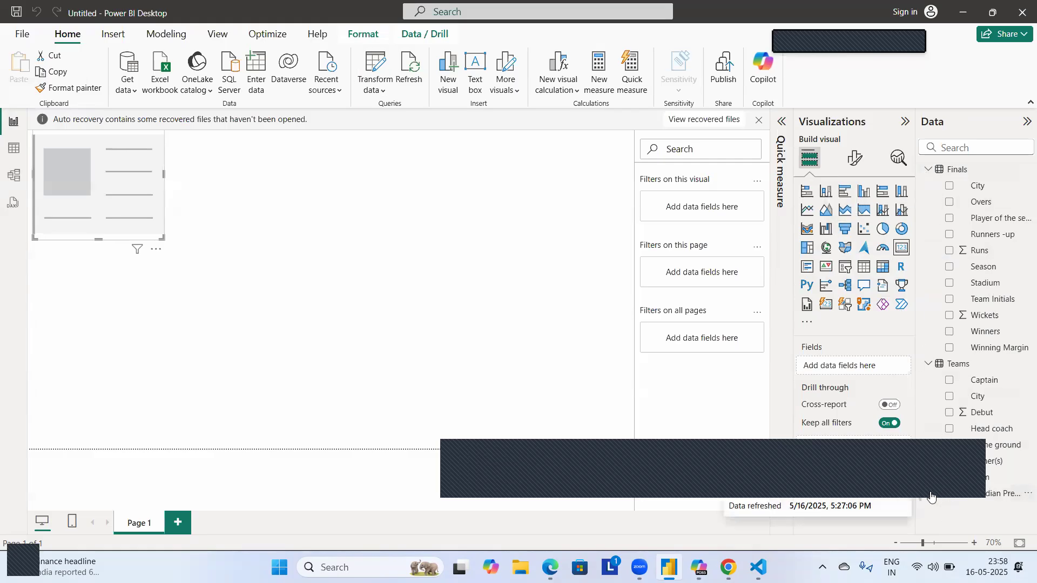
pyautogui.click(930, 365)
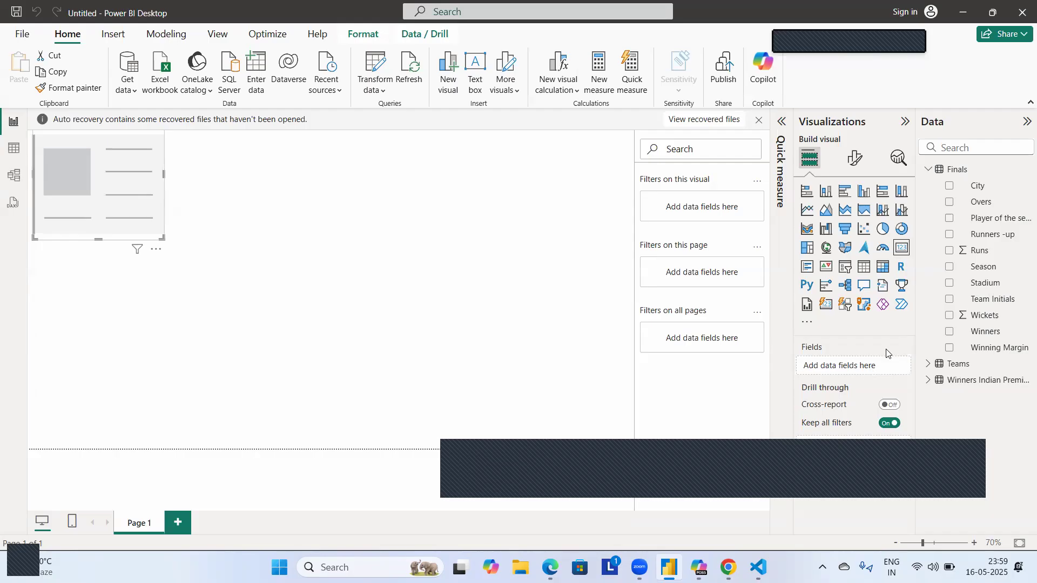
# Add the Runs field from Finals to the empty card visual and summarize it by Minimum.
pyautogui.click(949, 251)
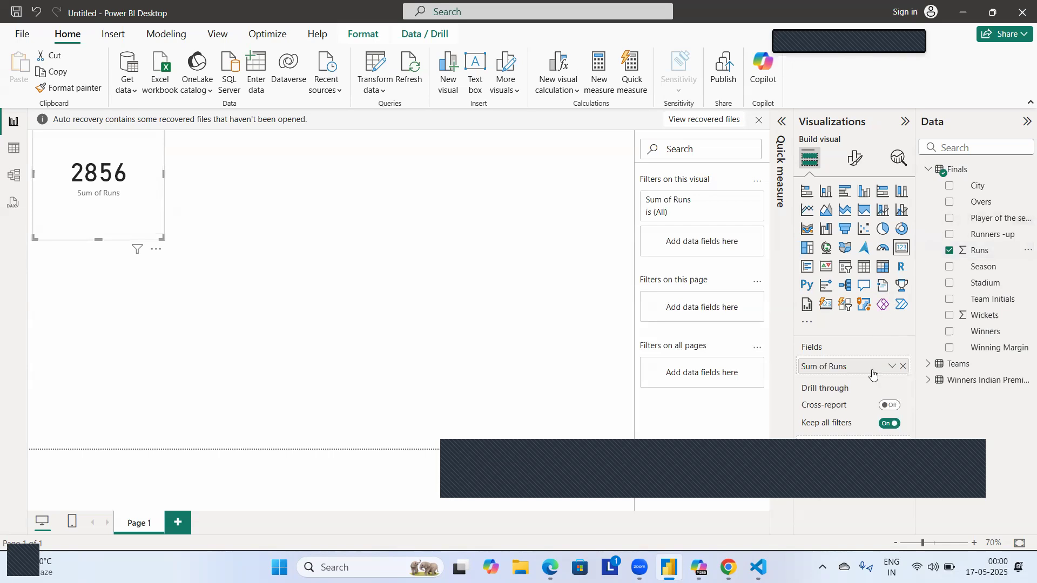
pyautogui.click(891, 367)
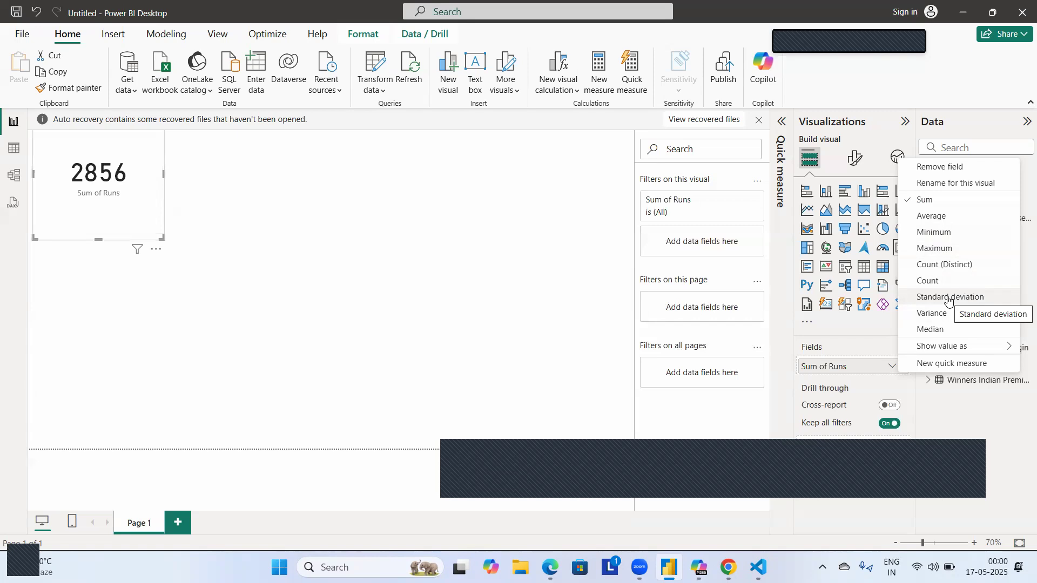
pyautogui.click(945, 232)
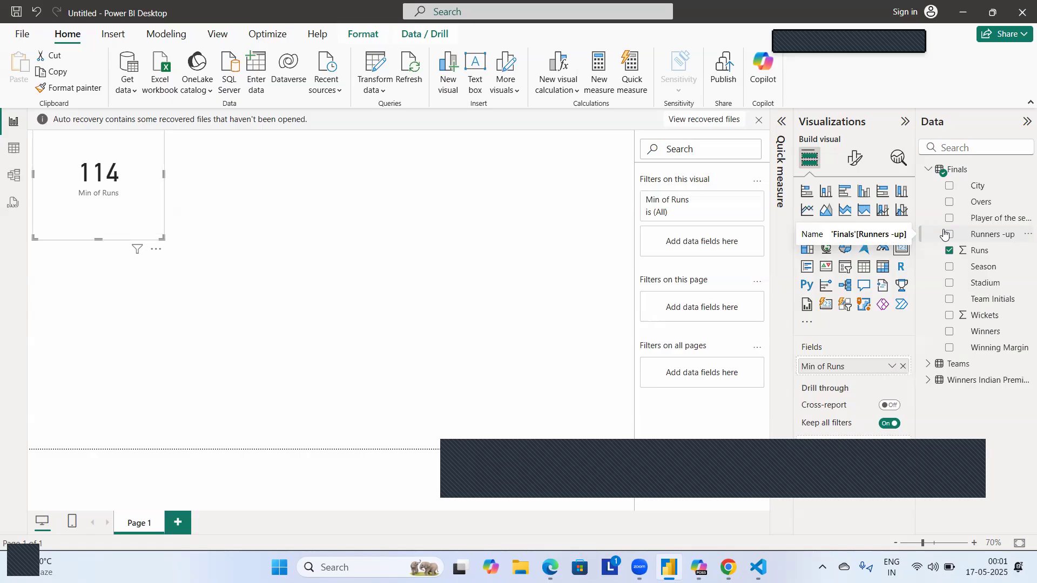
# Convert the card into a stacked bar chart and replace its Runs field with Team Initials from Finals on the Y-axis.
pyautogui.click(804, 192)
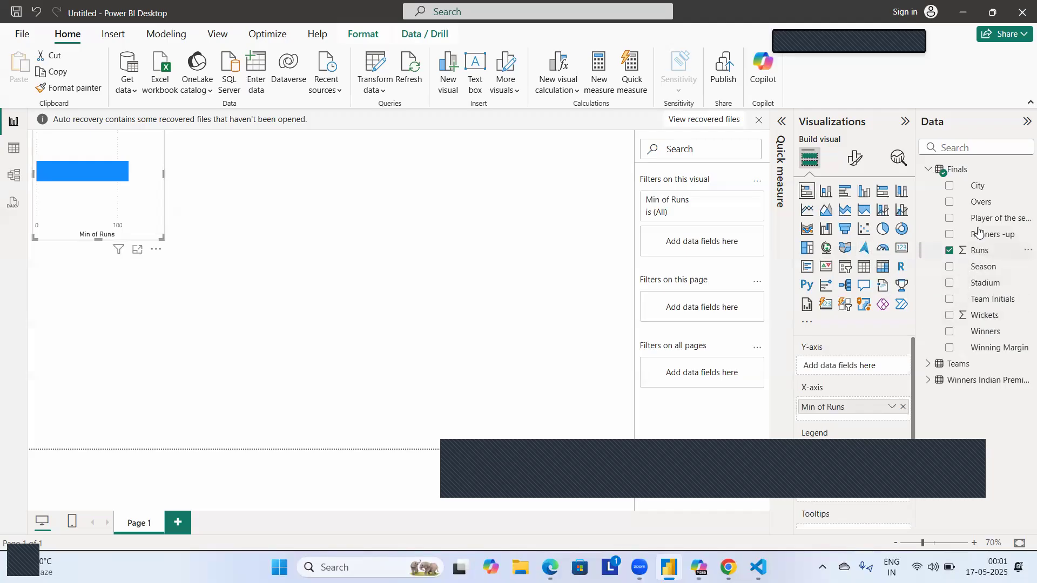
pyautogui.click(929, 364)
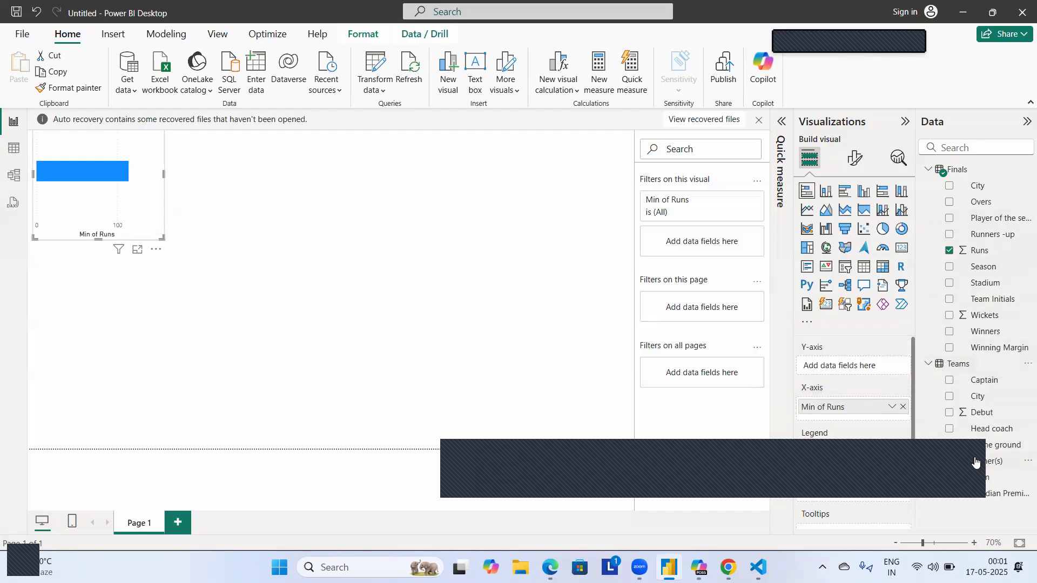
pyautogui.click(949, 252)
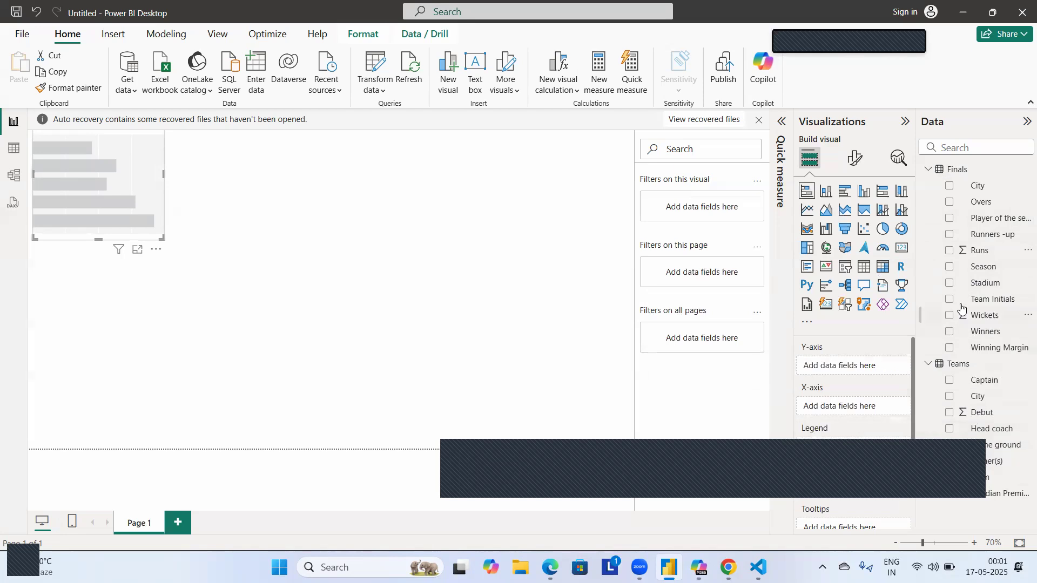
pyautogui.click(950, 300)
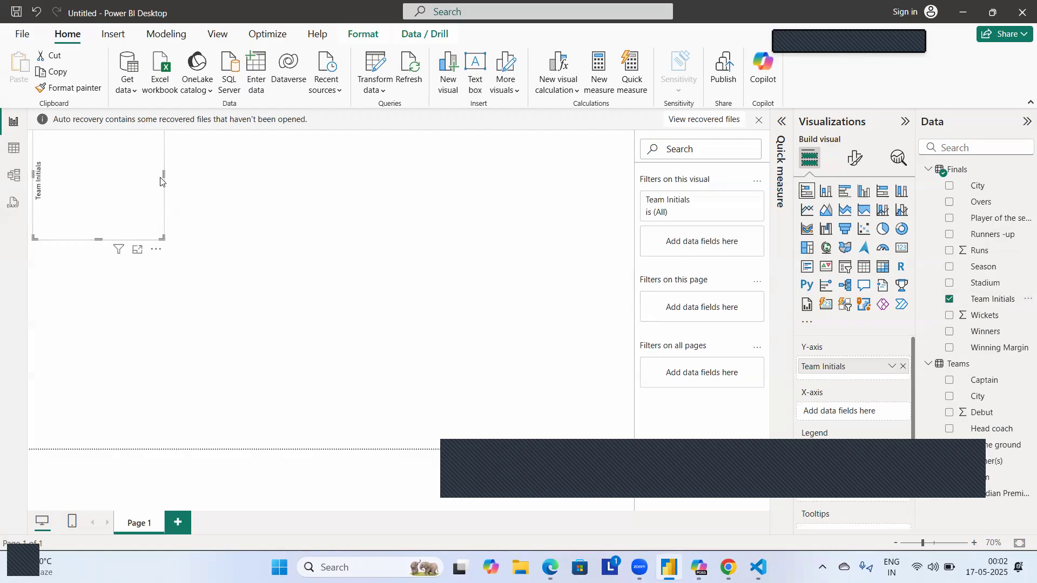
# Enlarge the stacked bar chart in both width and height on the report page.
pyautogui.moveTo(162, 178); pyautogui.dragTo(223, 199)
pyautogui.moveTo(129, 238); pyautogui.dragTo(136, 295)
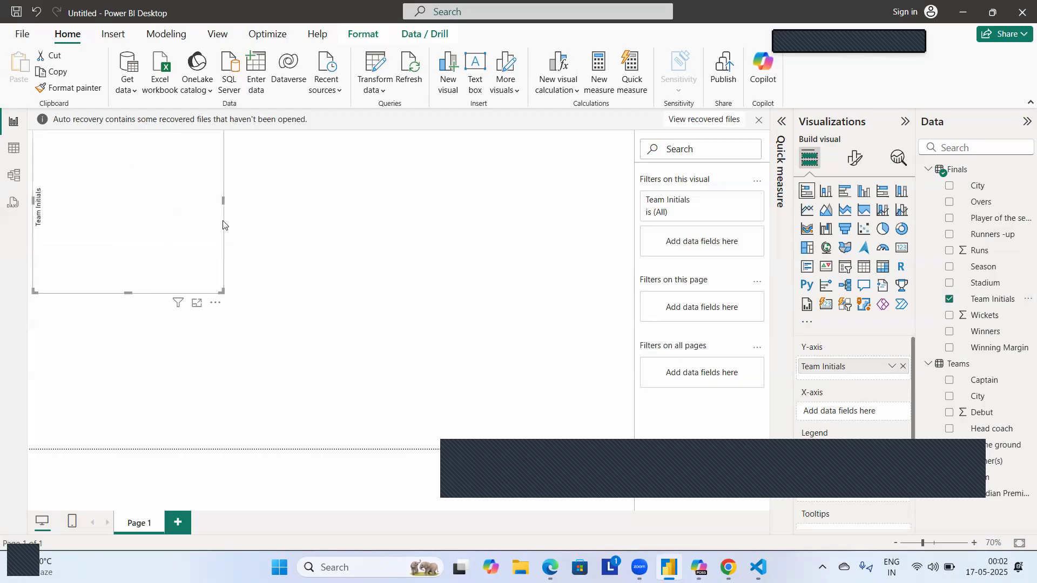
pyautogui.click(890, 372)
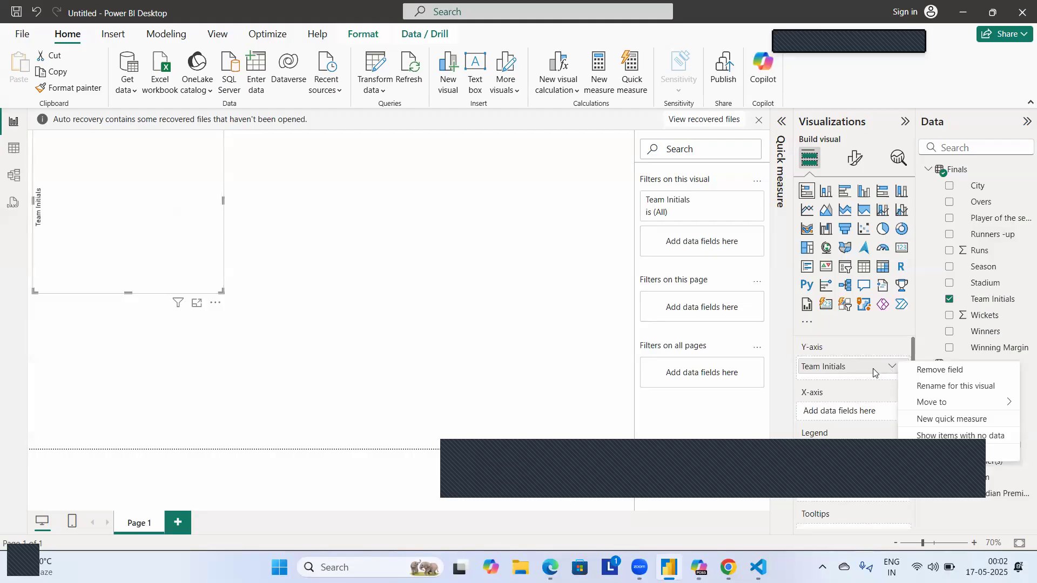
pyautogui.click(874, 372)
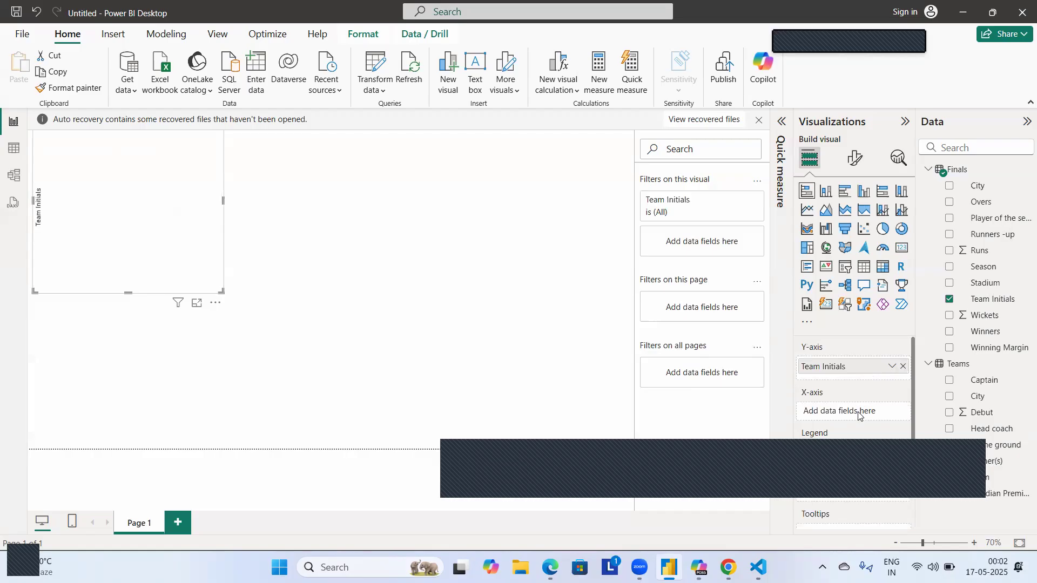
# Add Runs from Finals to the chart's X-axis and shift the chart slightly away from the page's upper-left corner.
pyautogui.click(953, 253)
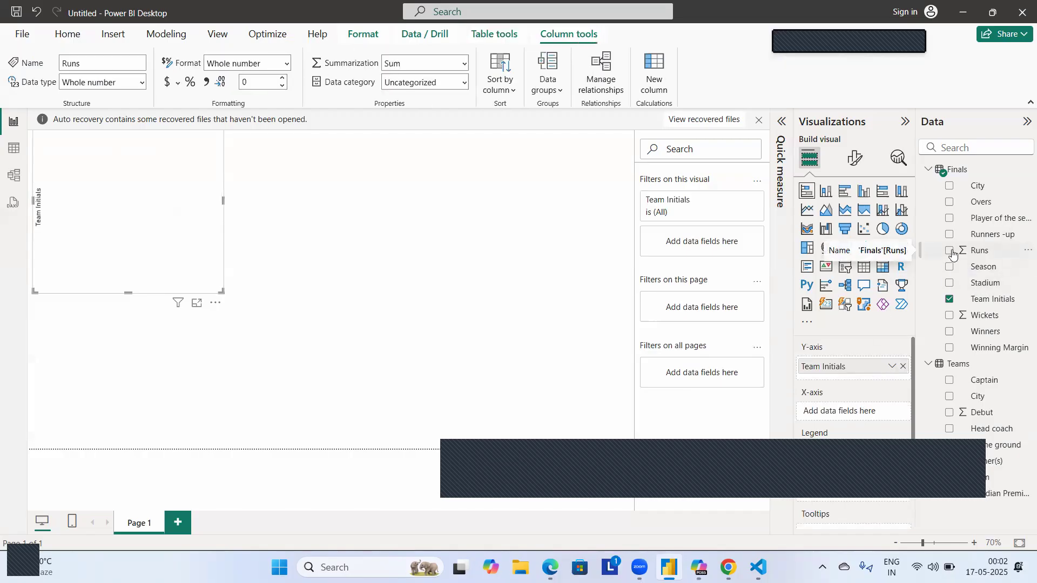
pyautogui.click(950, 252)
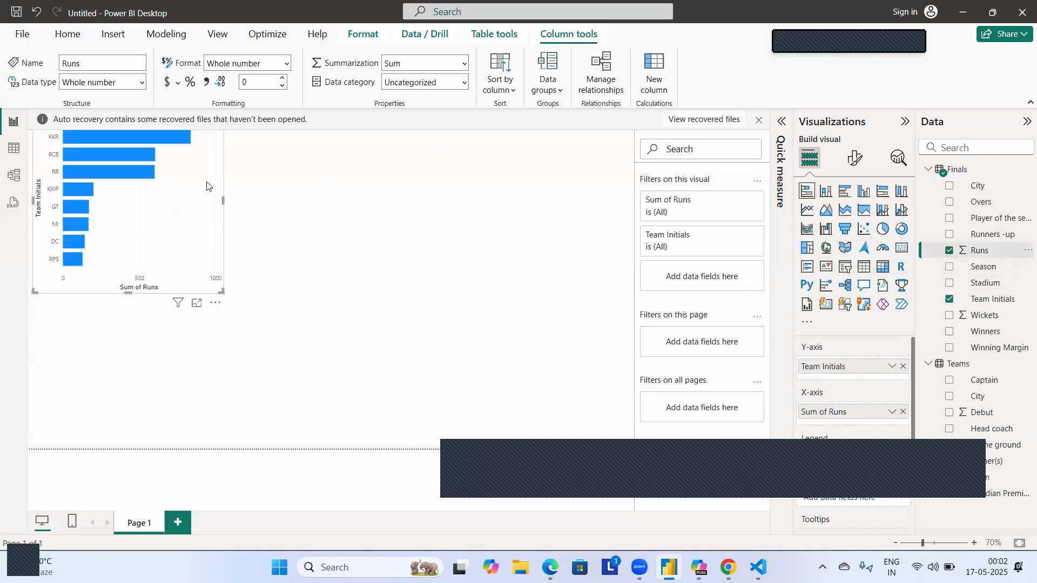
pyautogui.scroll(2, 163, 216)
pyautogui.moveTo(163, 216)
pyautogui.mouseDown()
pyautogui.moveTo(167, 204)
pyautogui.moveTo(174, 215)
pyautogui.mouseUp()
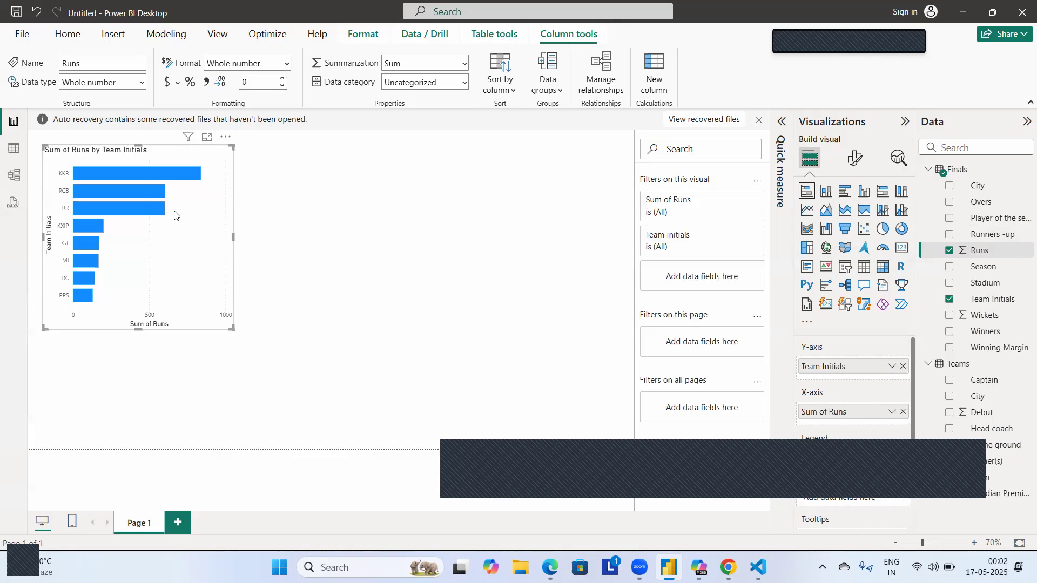
# Inspect the sum of runs for the KKR, RCB and RR bars by highlighting them and viewing their data tooltips.
pyautogui.click(181, 174)
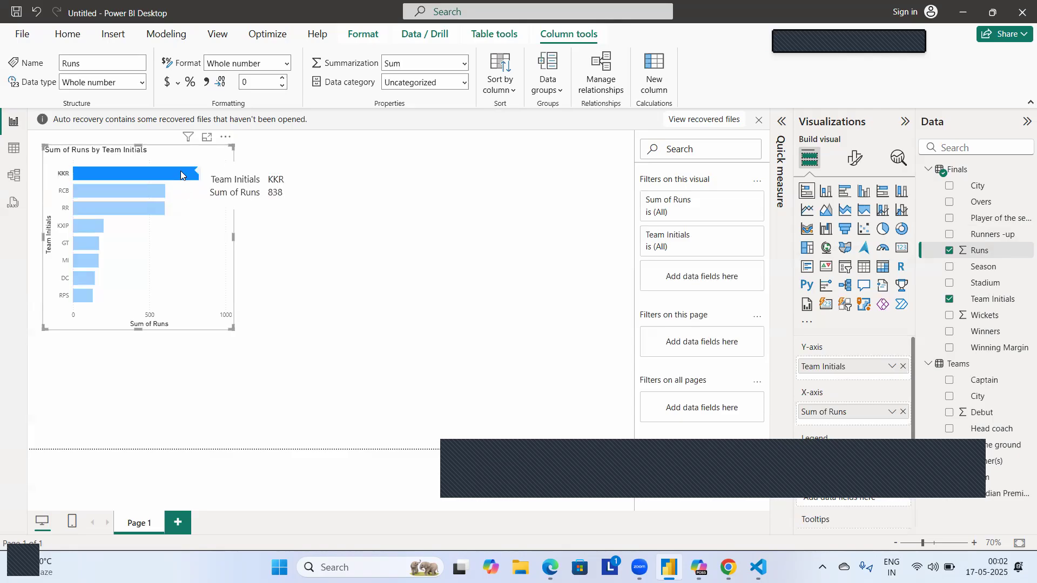
pyautogui.moveTo(189, 174)
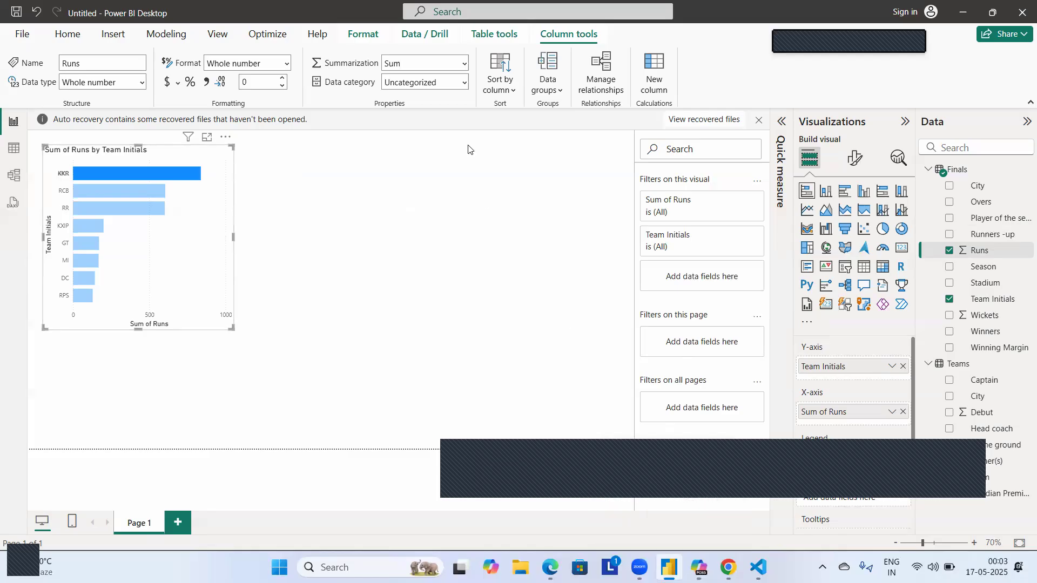
pyautogui.click(61, 38)
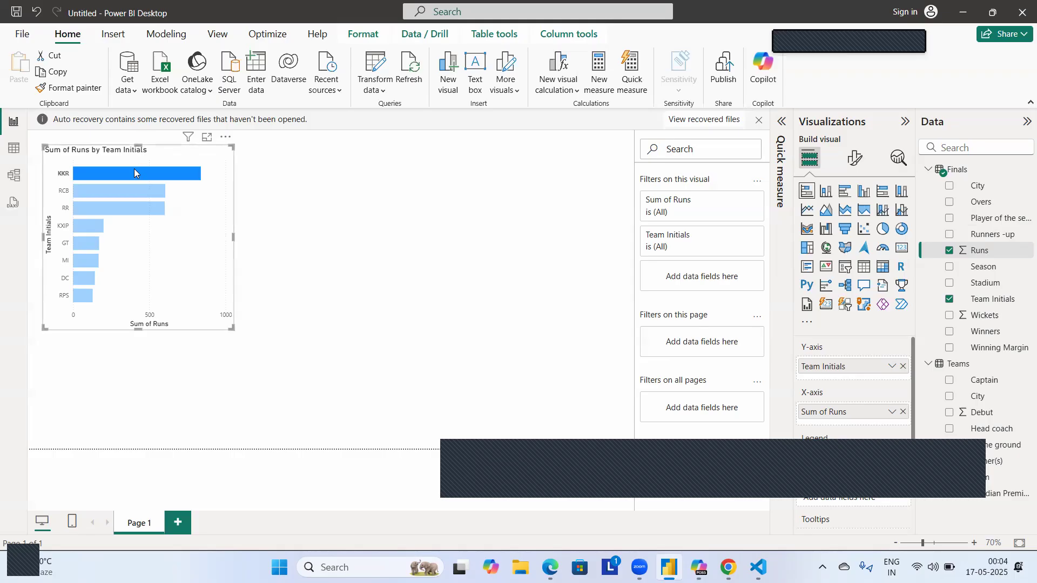
pyautogui.moveTo(134, 174)
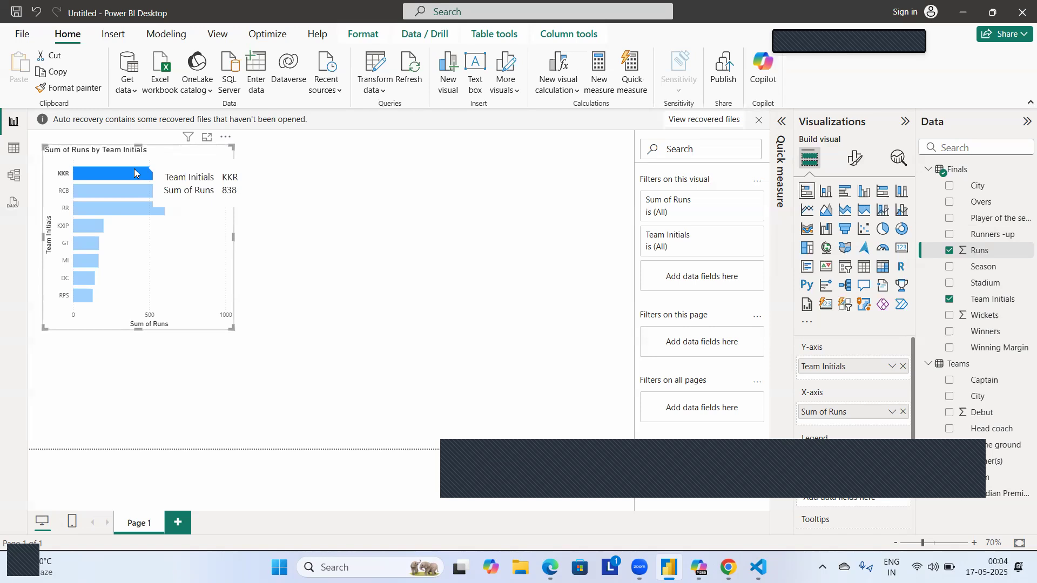
pyautogui.moveTo(131, 193)
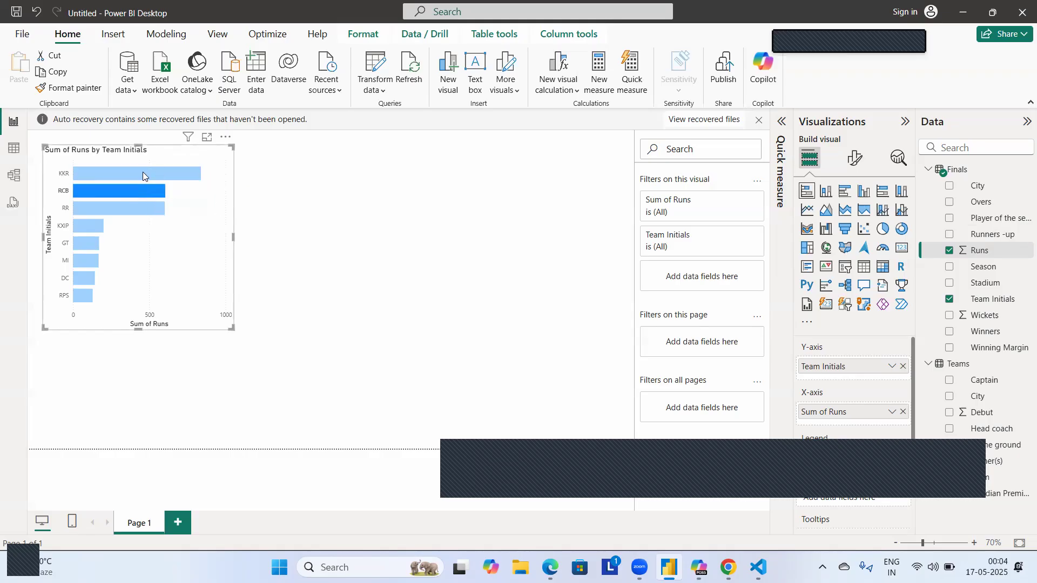
pyautogui.click(130, 209)
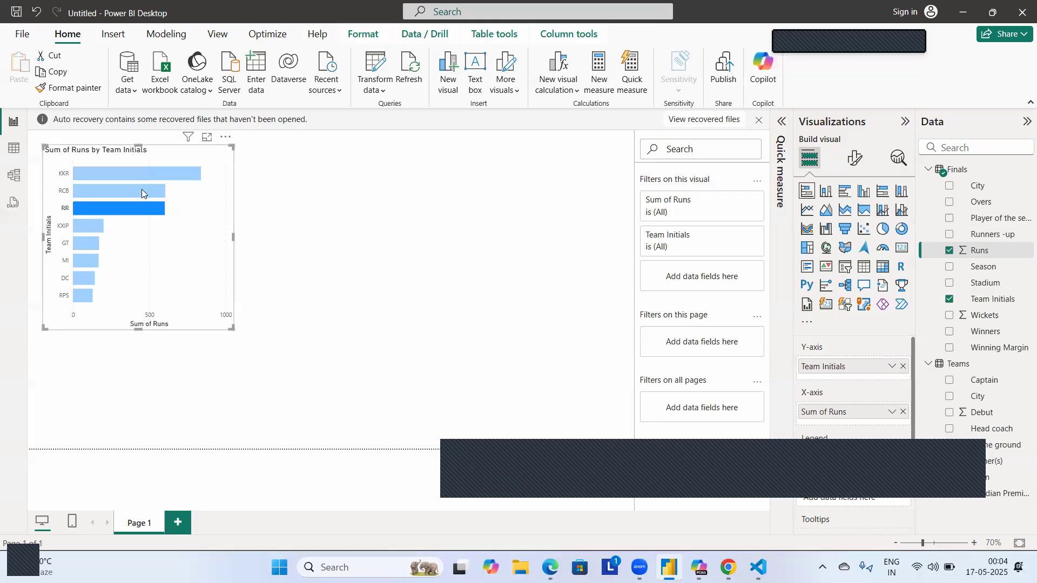
pyautogui.moveTo(145, 215)
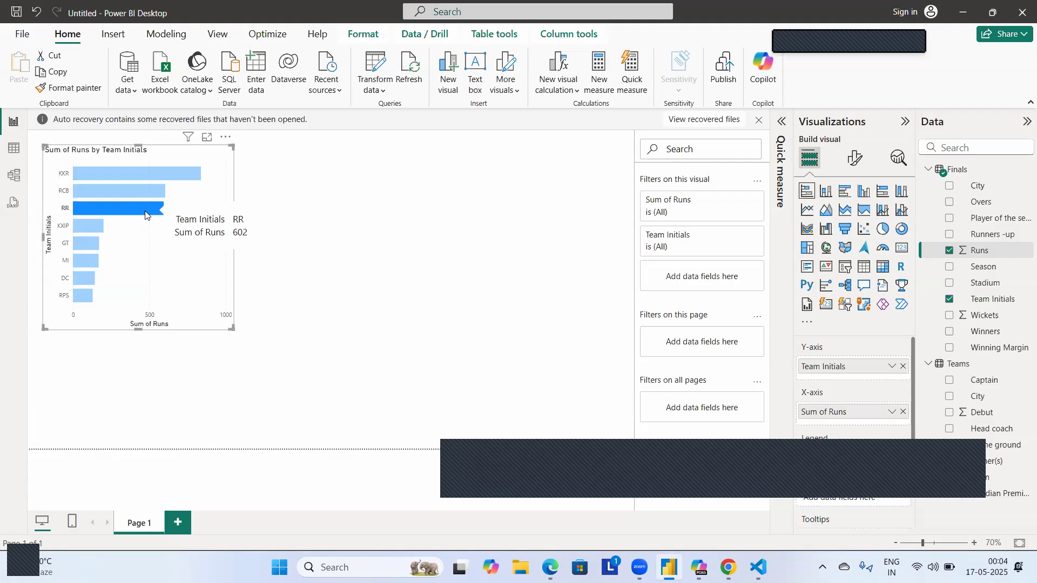
# Inspect the KXIP bar, highlight the DC bar, and try the team chart without Runs before adding the field back.
pyautogui.moveTo(86, 227)
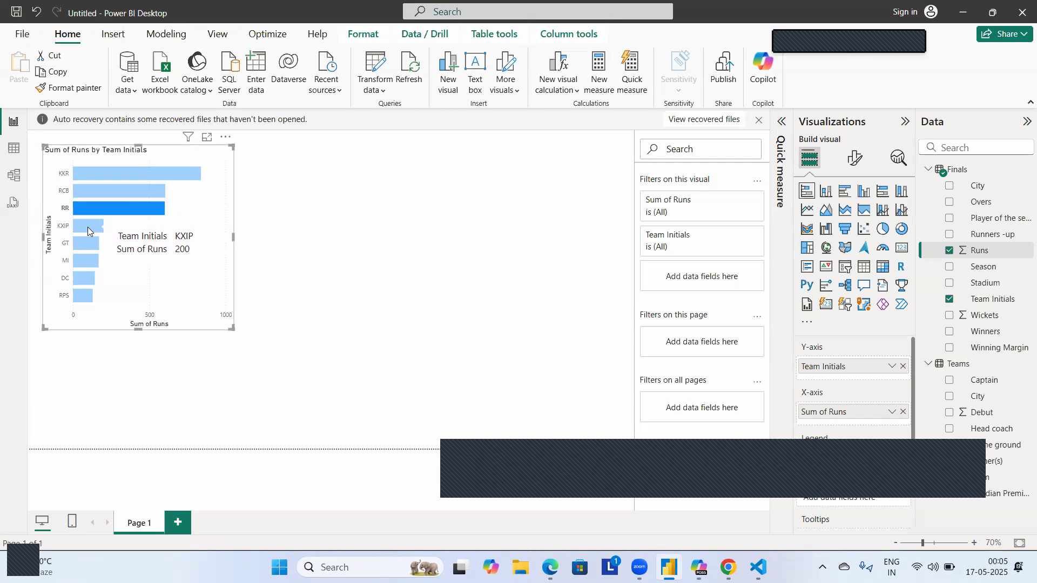
pyautogui.click(87, 279)
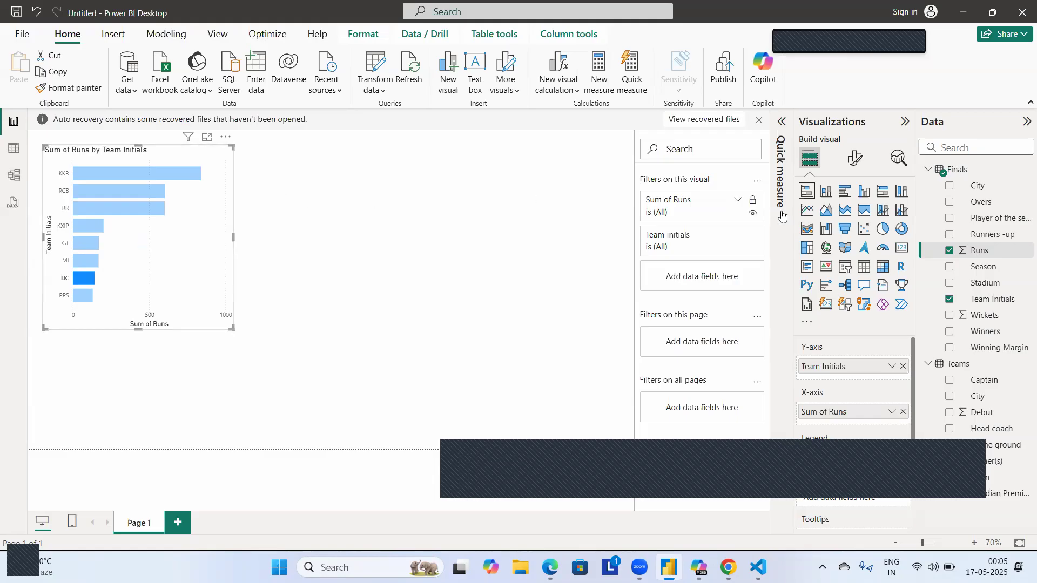
pyautogui.click(951, 252)
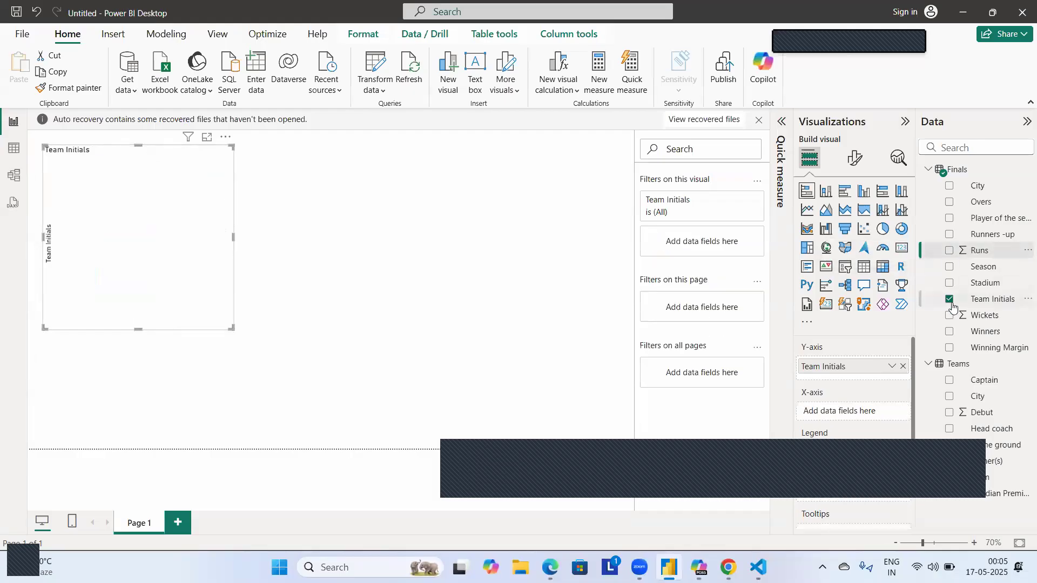
pyautogui.click(949, 252)
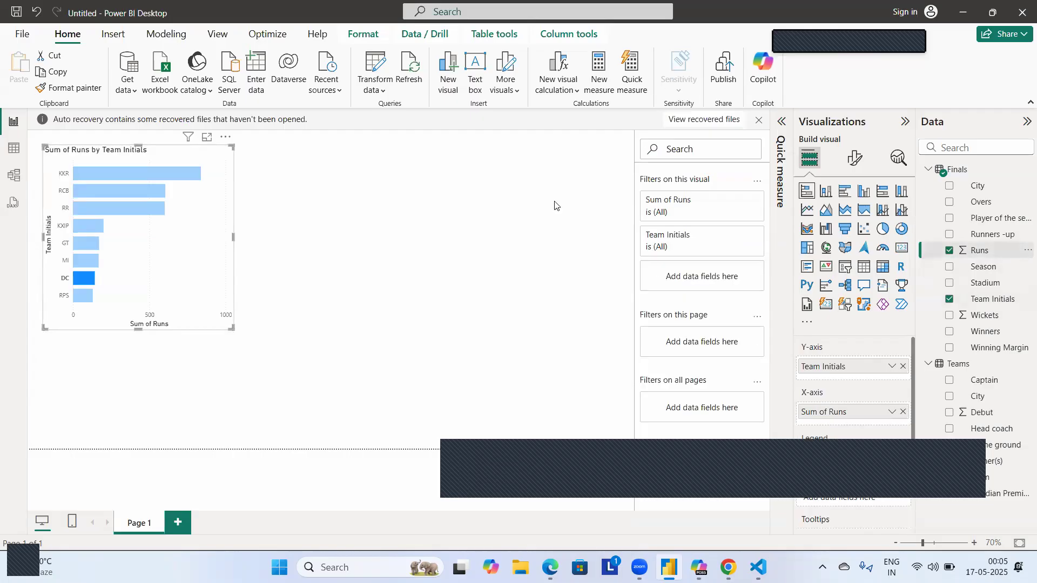
# Create a second visual from City and Runs in Finals and make it a stacked bar chart.
pyautogui.click(465, 164)
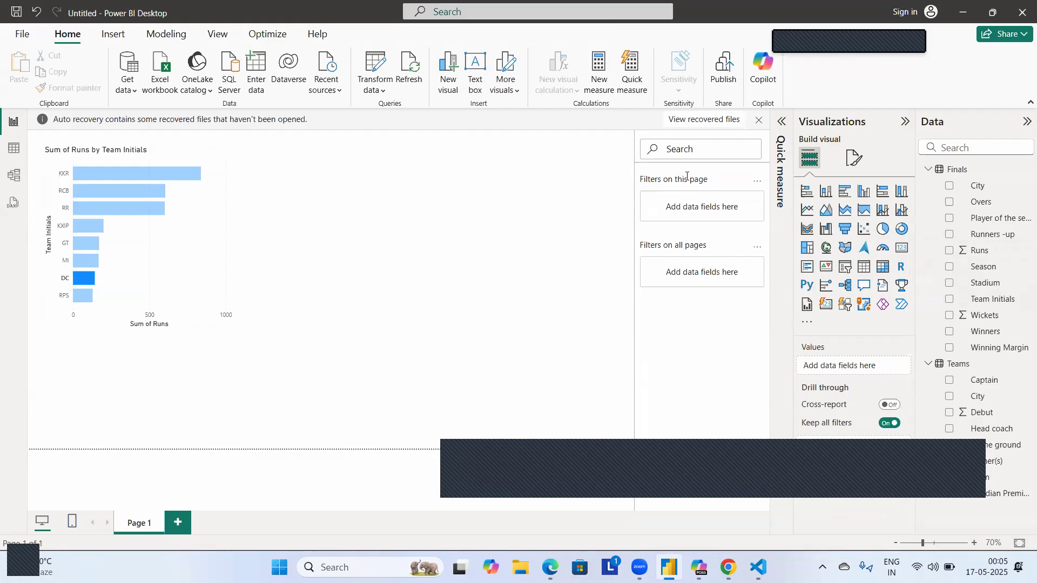
pyautogui.click(951, 188)
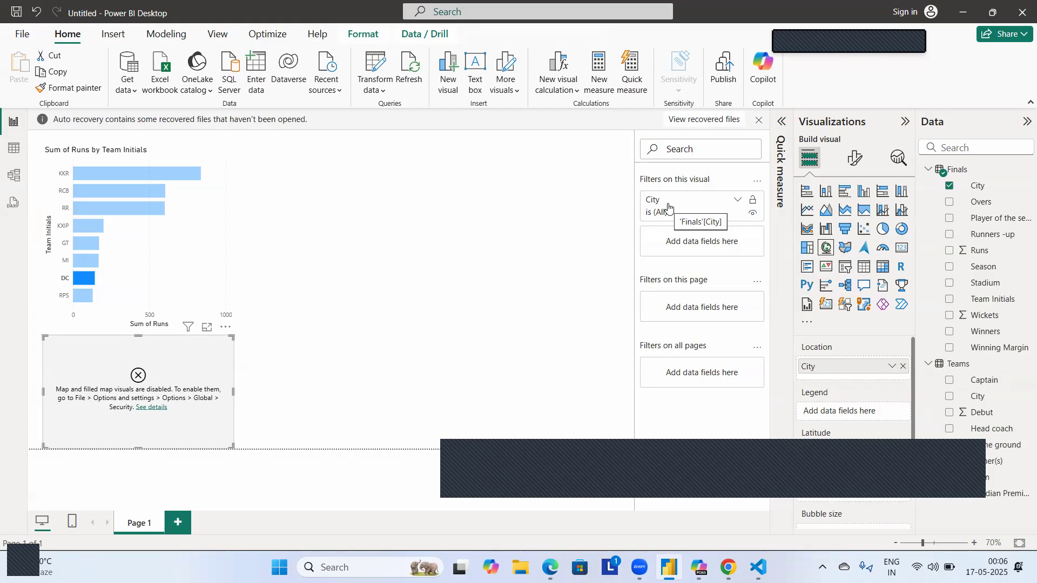
pyautogui.click(949, 251)
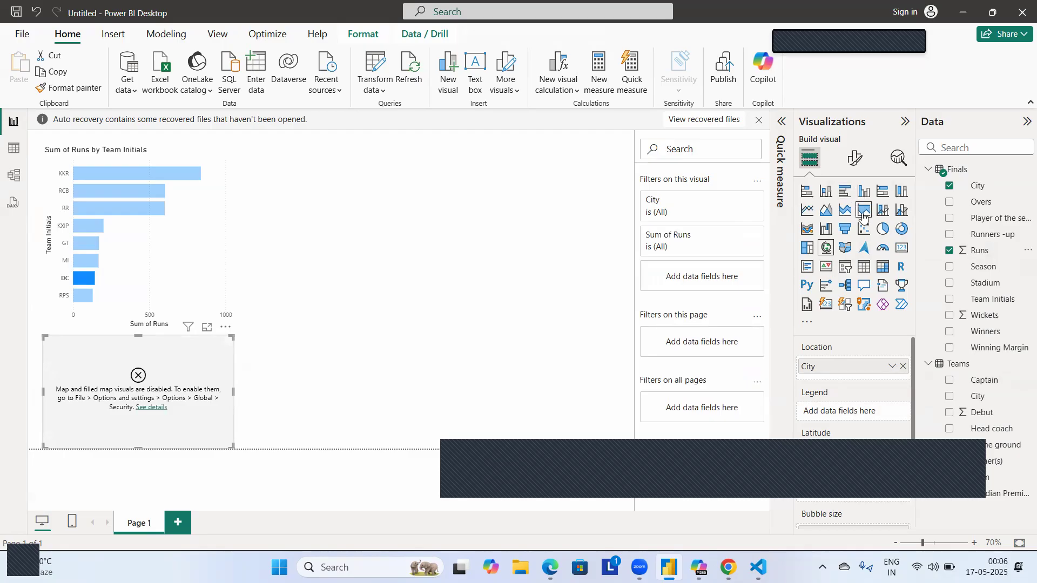
pyautogui.click(806, 191)
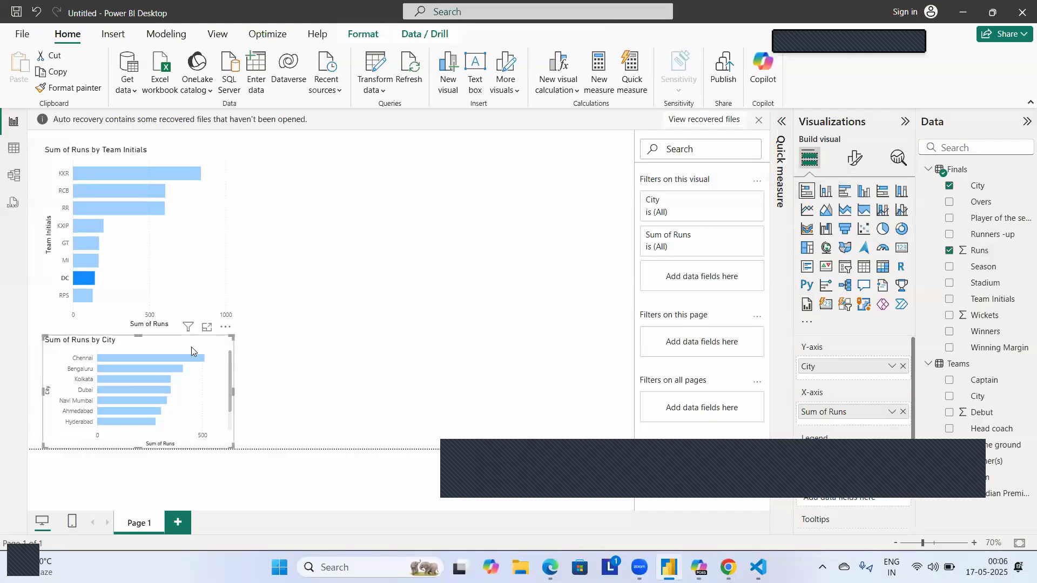
# Move the city runs chart beside the team runs chart and enlarge it slightly in width and height.
pyautogui.moveTo(182, 353); pyautogui.dragTo(425, 165)
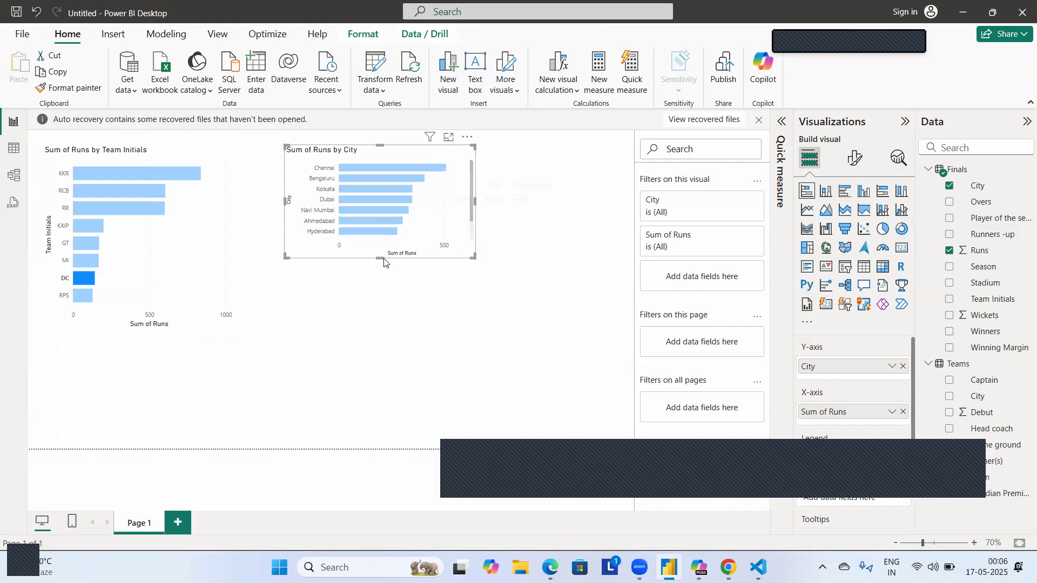
pyautogui.click(381, 276)
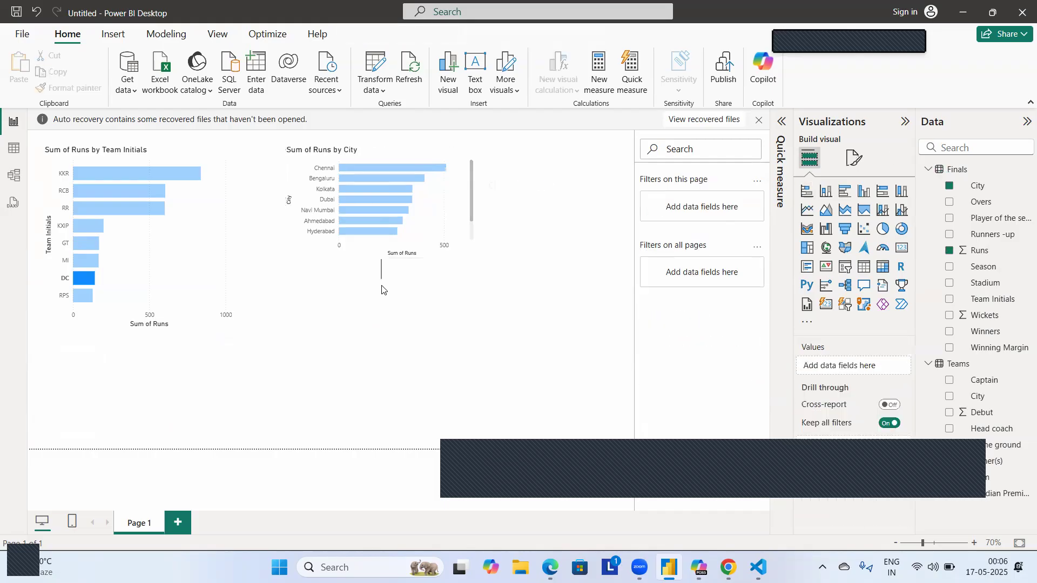
pyautogui.click(388, 212)
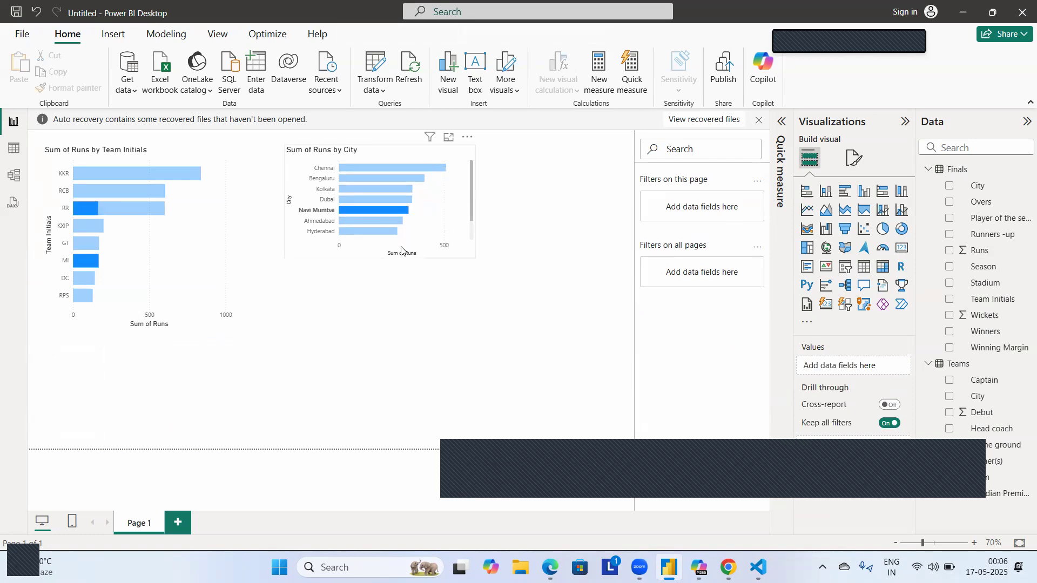
pyautogui.click(451, 165)
pyautogui.moveTo(475, 201); pyautogui.dragTo(521, 201)
pyautogui.moveTo(403, 259)
pyautogui.mouseDown()
pyautogui.moveTo(401, 294)
pyautogui.moveTo(405, 269)
pyautogui.mouseUp()
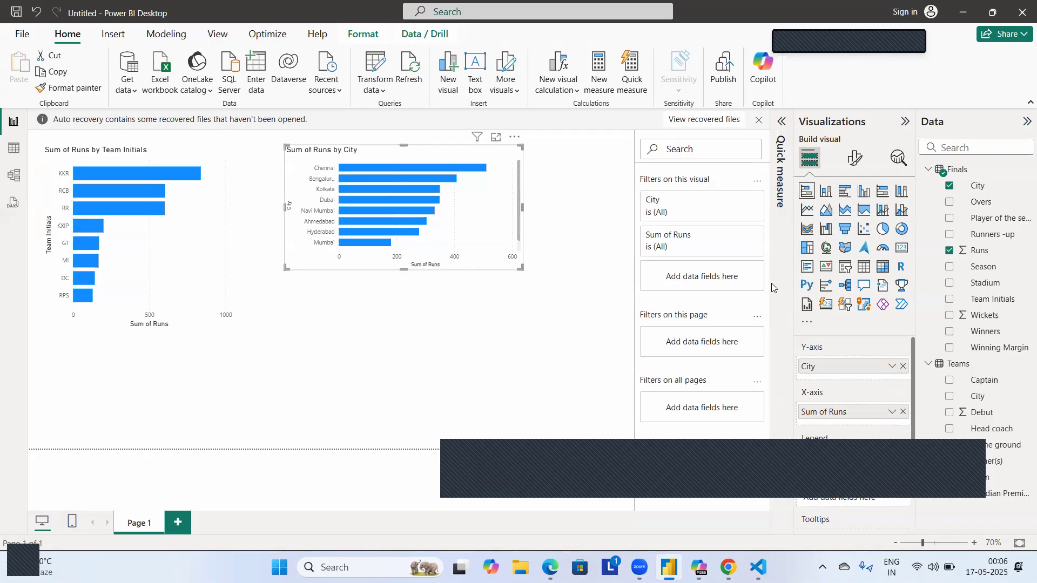
# Try Stadium from Finals as the city chart's legend, remove it, and look at the Sum of Runs filter options.
pyautogui.click(950, 283)
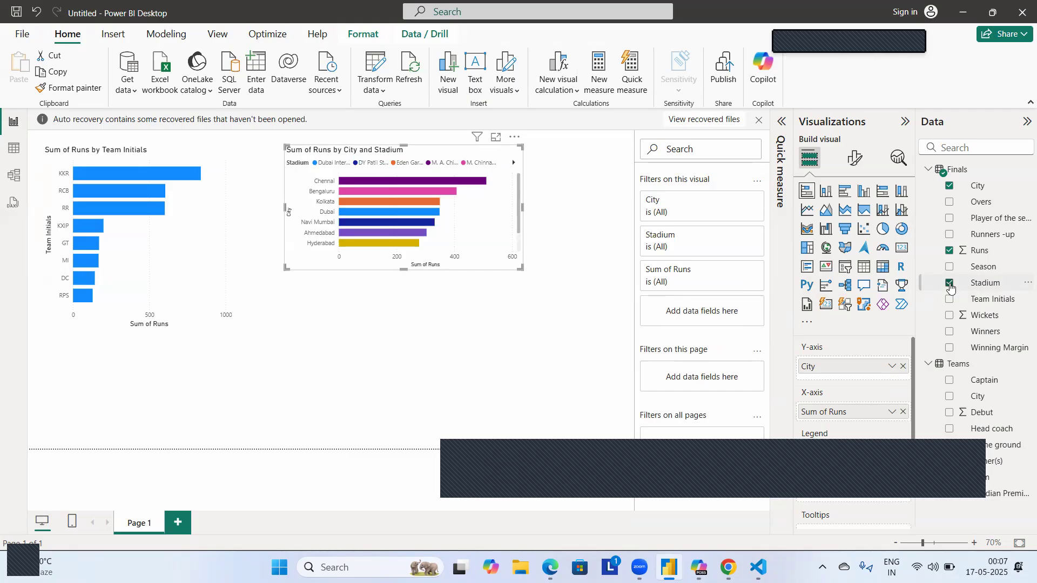
pyautogui.click(950, 283)
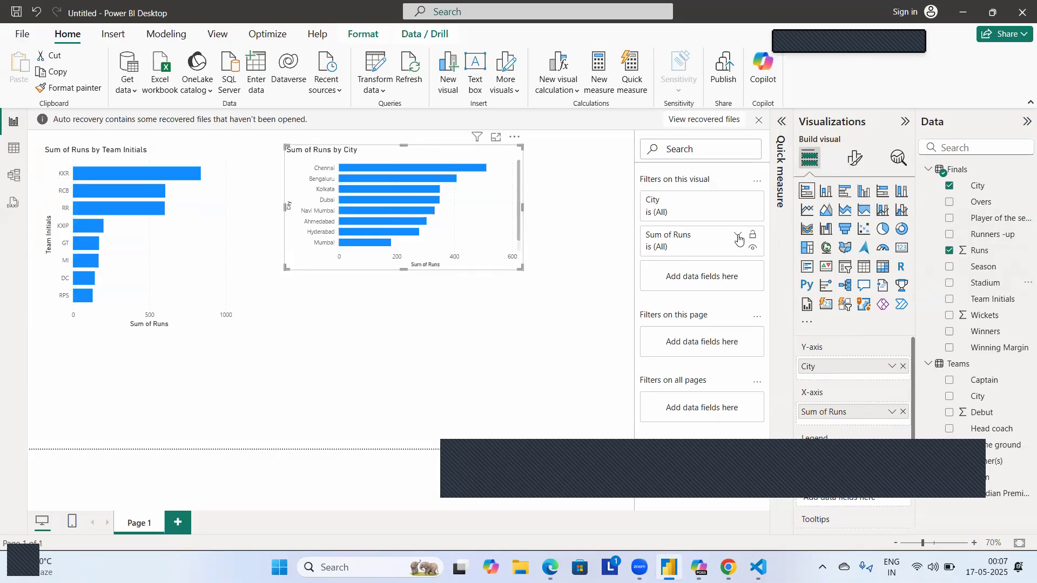
pyautogui.click(738, 238)
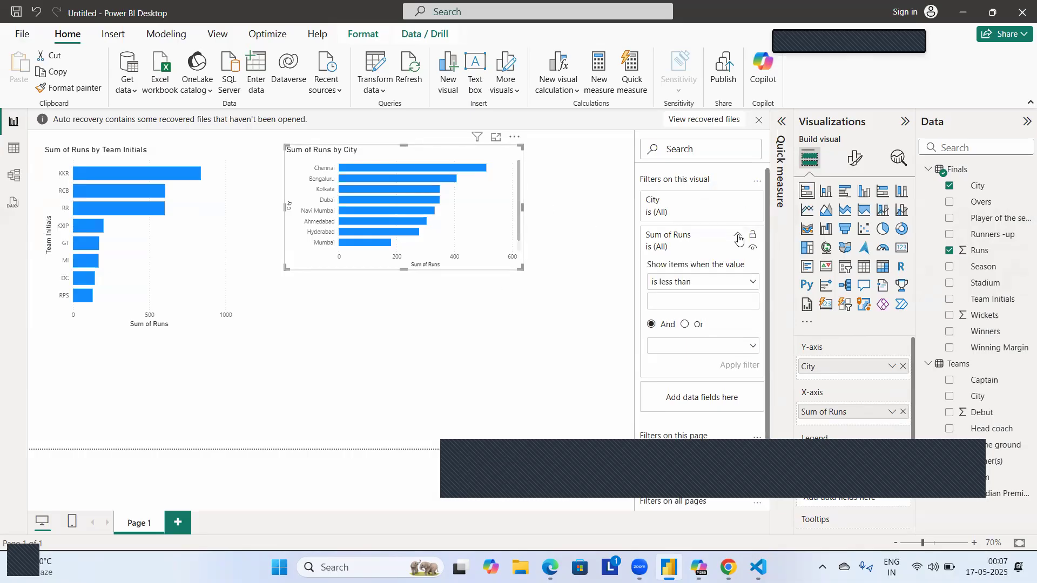
pyautogui.click(738, 238)
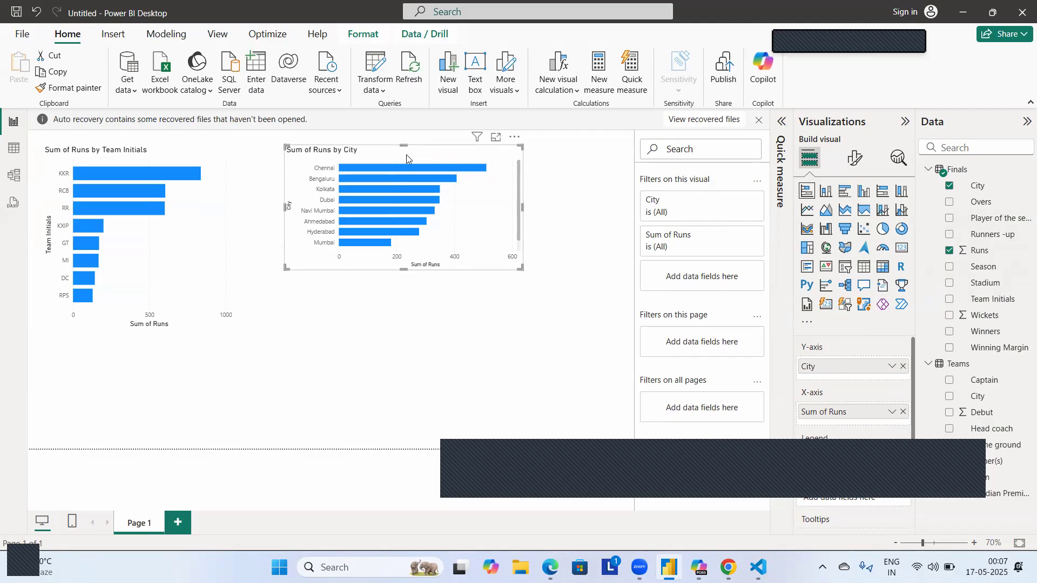
# Cross-highlight the team chart by Chennai and Bengaluru, examining the tooltips for the KKR and Chennai bars.
pyautogui.click(411, 168)
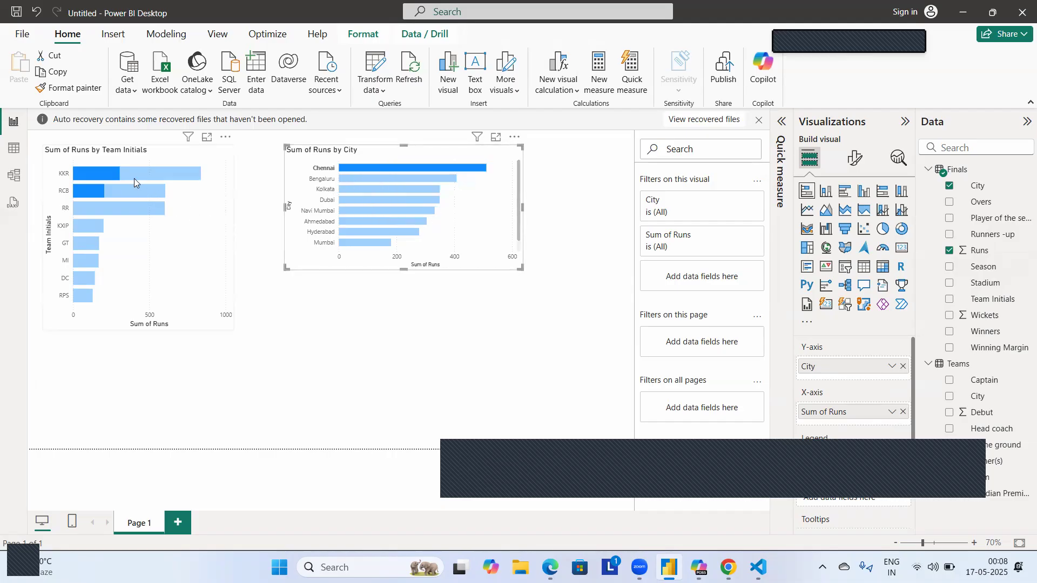
pyautogui.moveTo(134, 179)
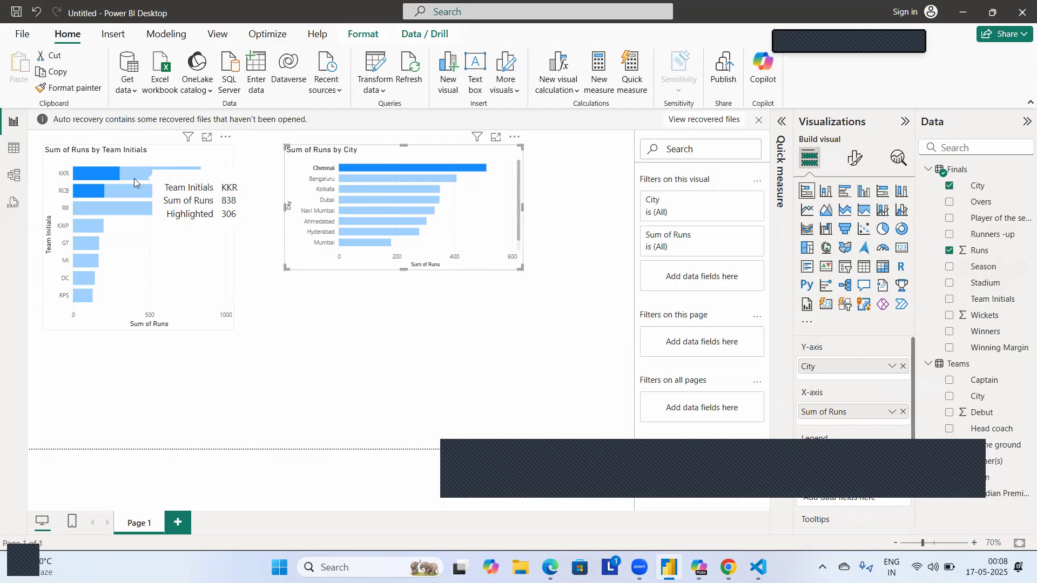
pyautogui.click(363, 183)
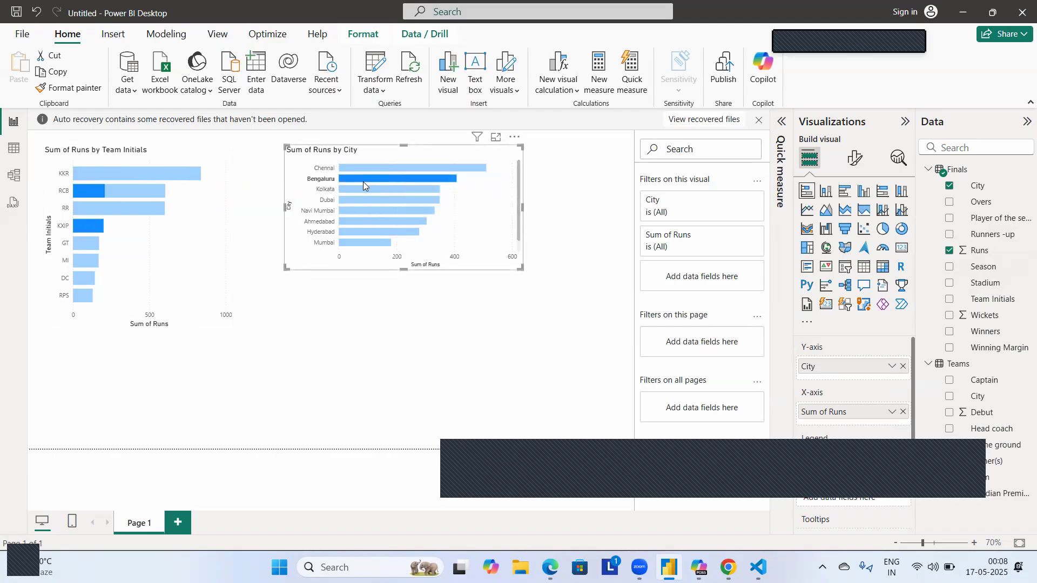
pyautogui.click(382, 166)
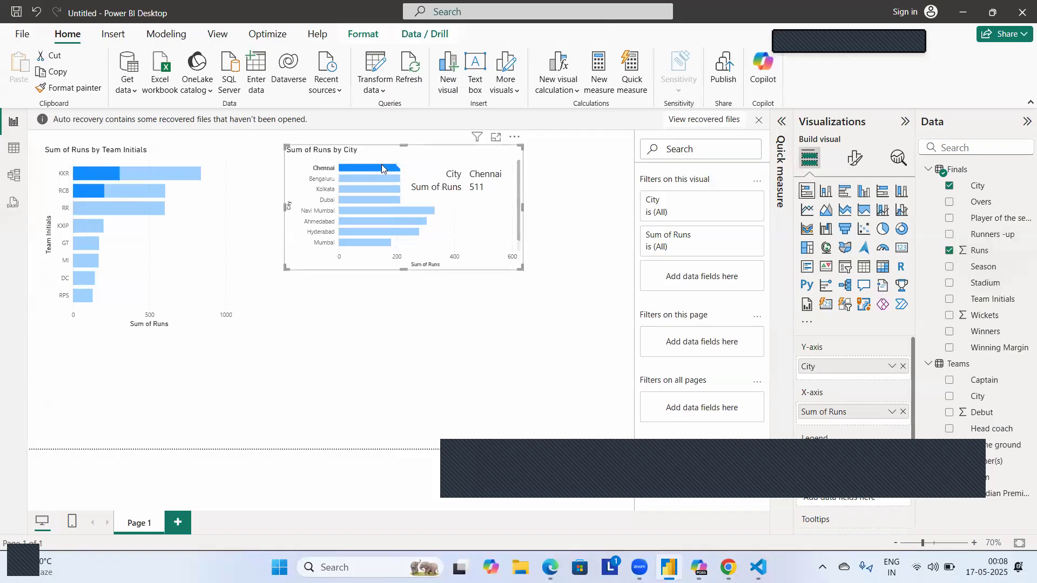
pyautogui.moveTo(393, 169)
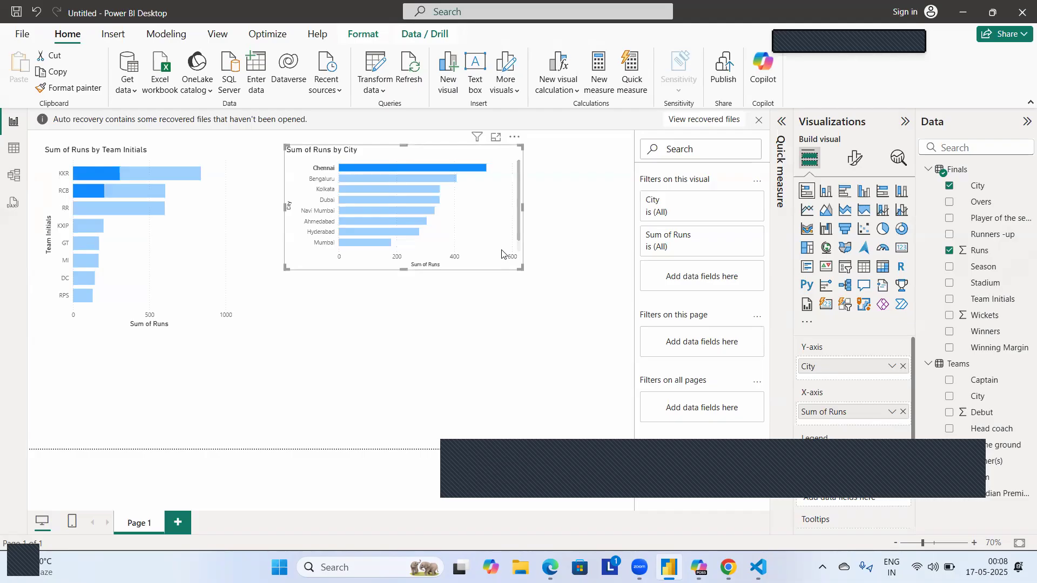
# Clear the city highlight and compare how Chennai, Dubai, Navi Mumbai and Hyderabad cross-highlight the team chart.
pyautogui.click(375, 205)
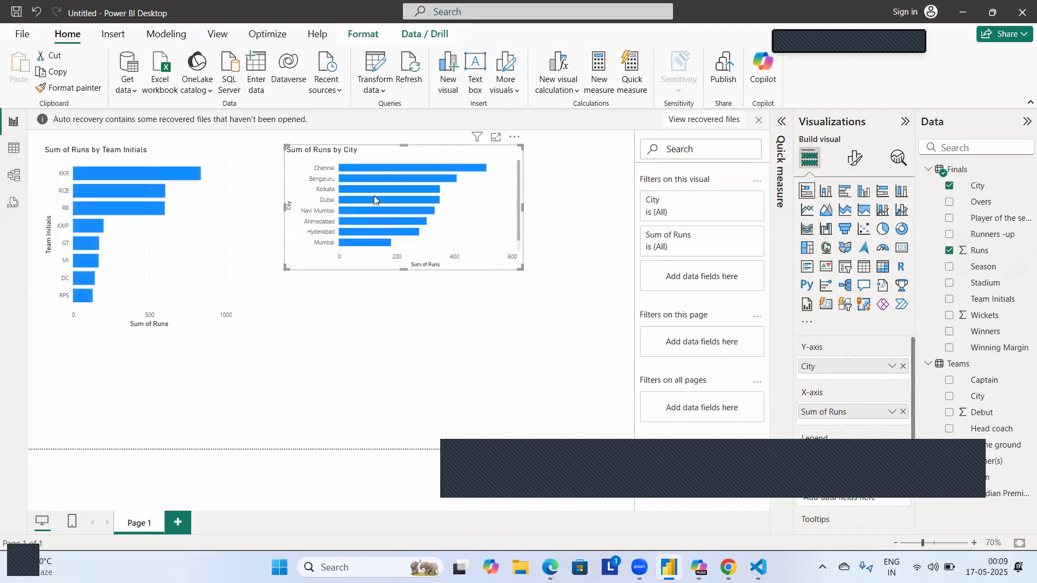
pyautogui.click(362, 169)
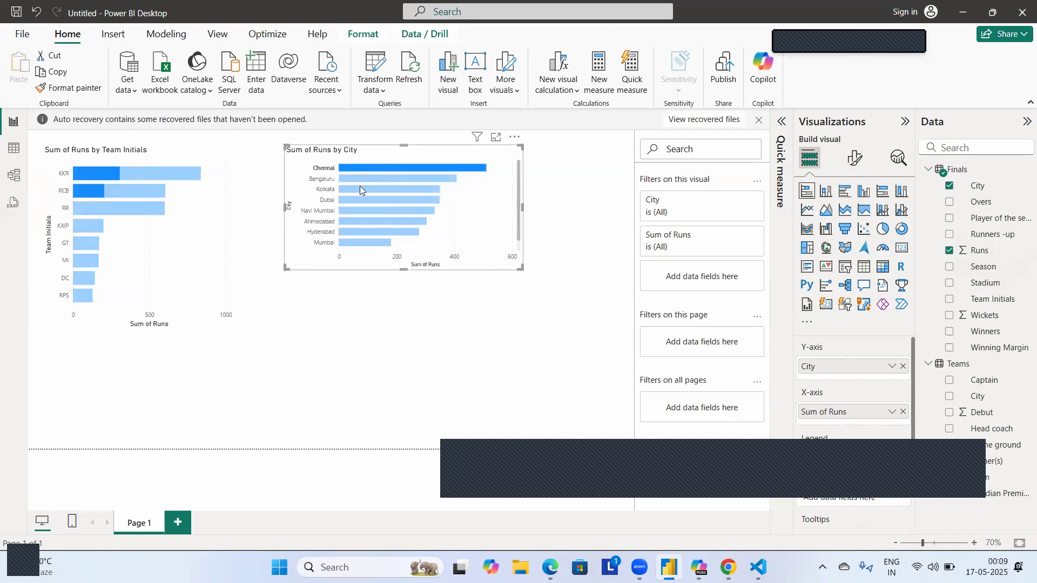
pyautogui.click(359, 200)
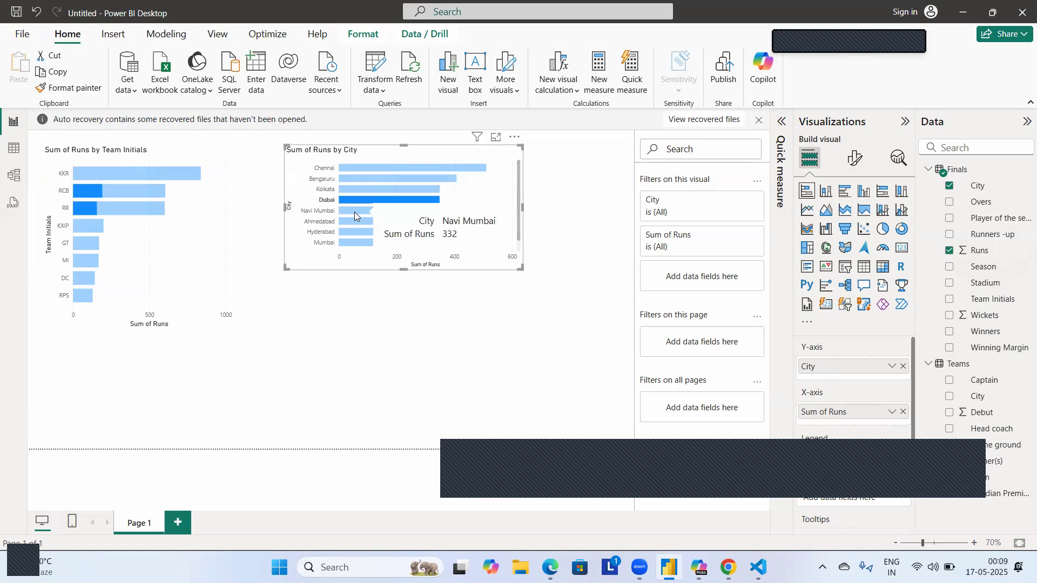
pyautogui.click(354, 212)
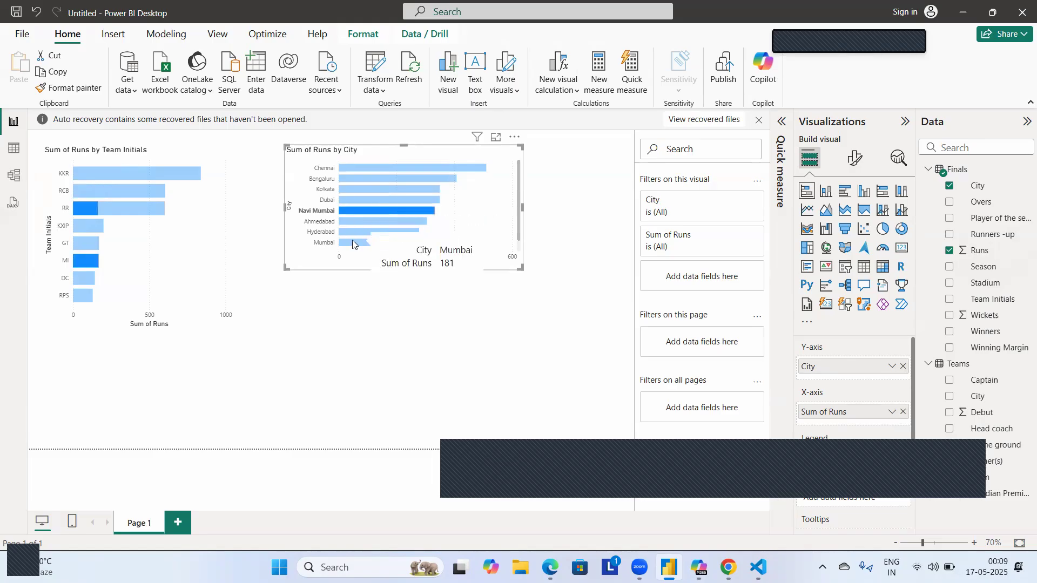
pyautogui.click(355, 232)
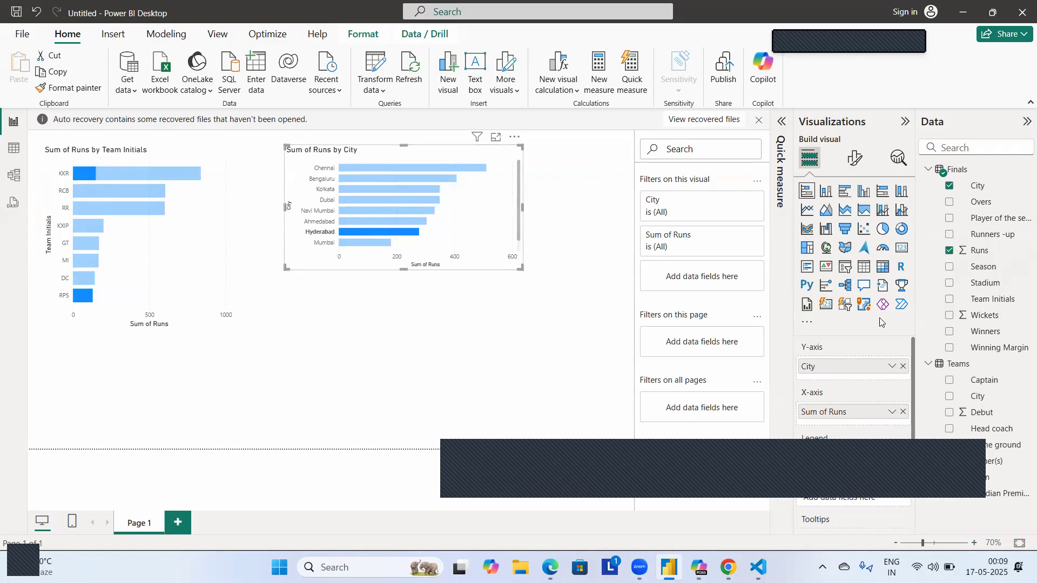
# Try Winners from Finals as the city chart's legend, compare Chennai's two winner segments, and remove the field.
pyautogui.click(949, 333)
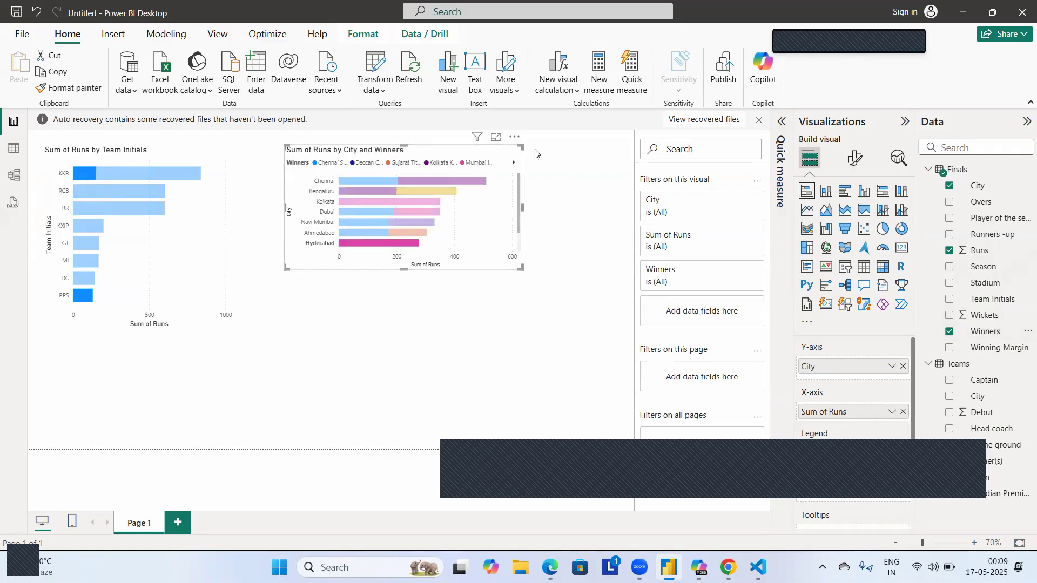
pyautogui.click(385, 181)
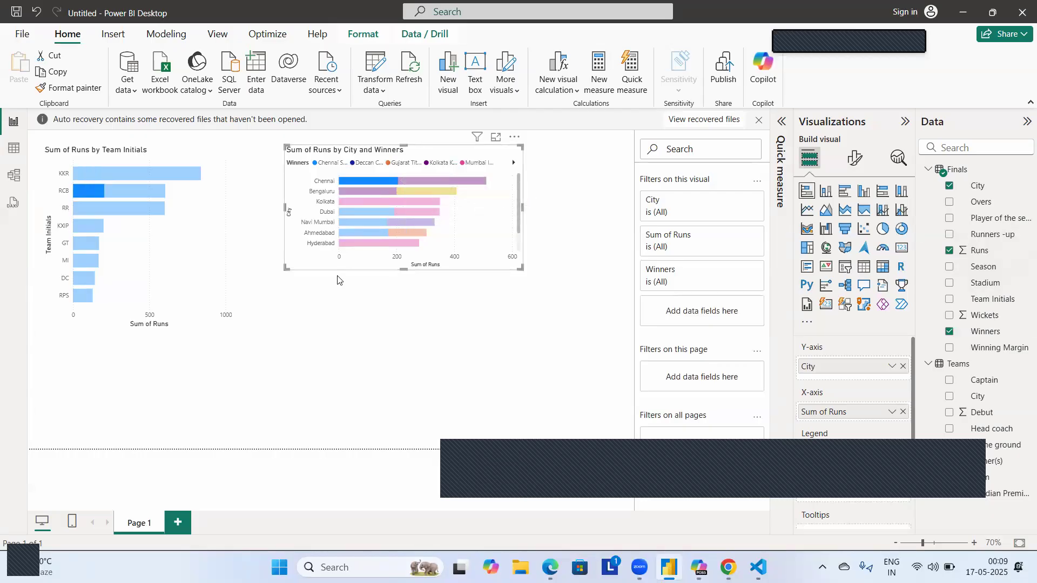
pyautogui.moveTo(375, 182)
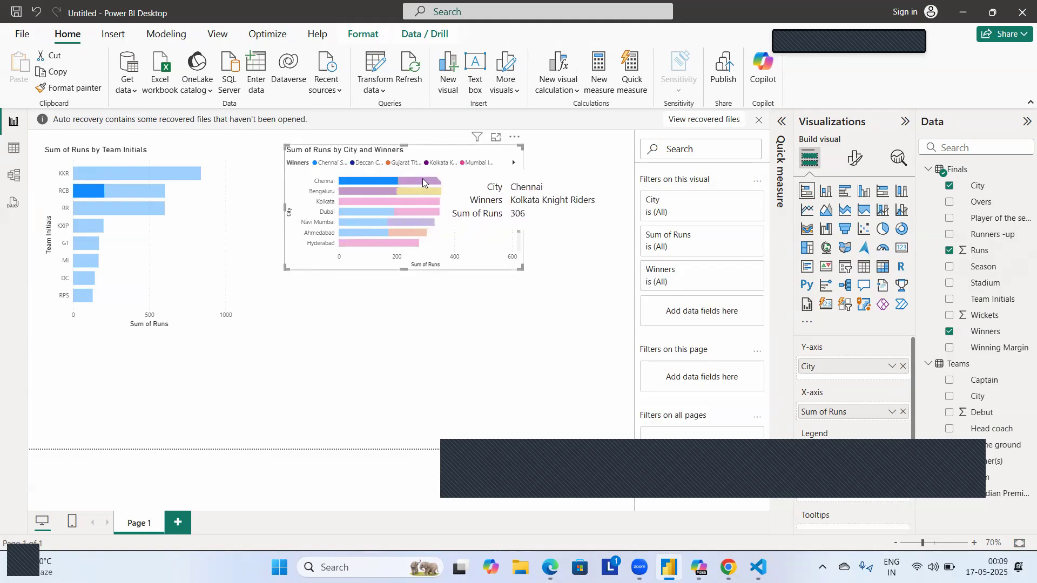
pyautogui.click(423, 182)
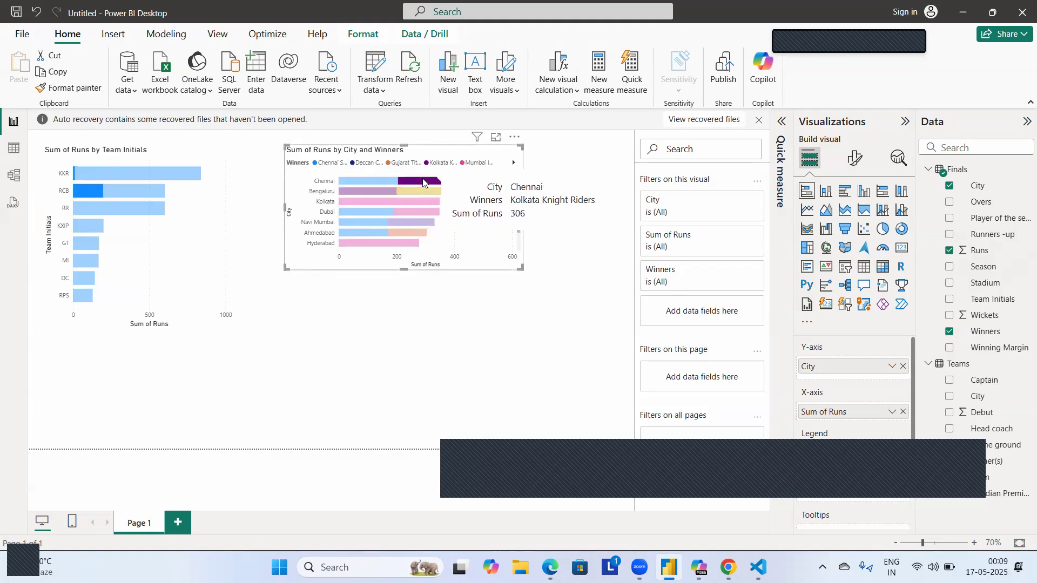
pyautogui.click(378, 179)
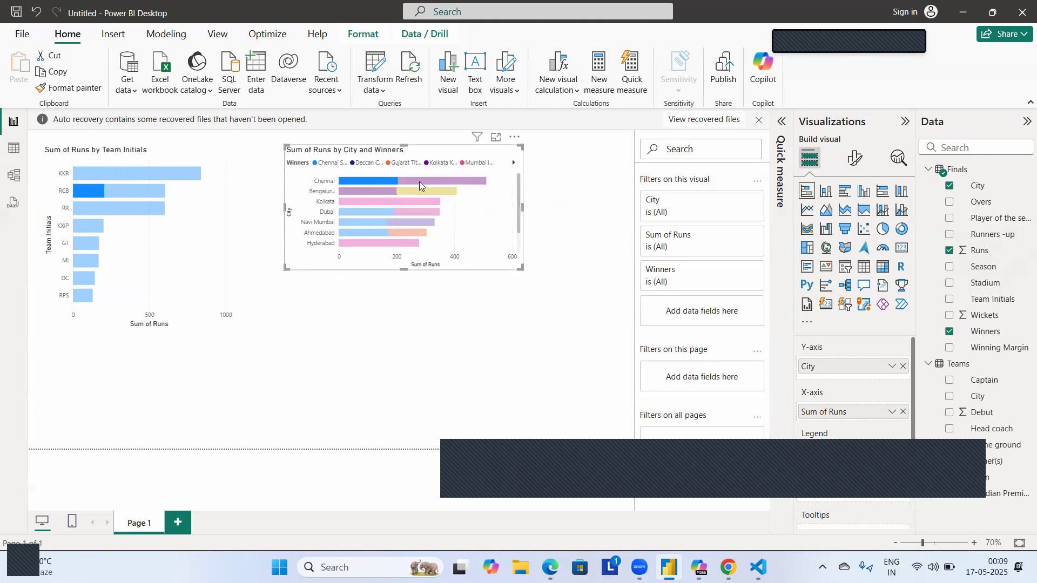
pyautogui.click(420, 186)
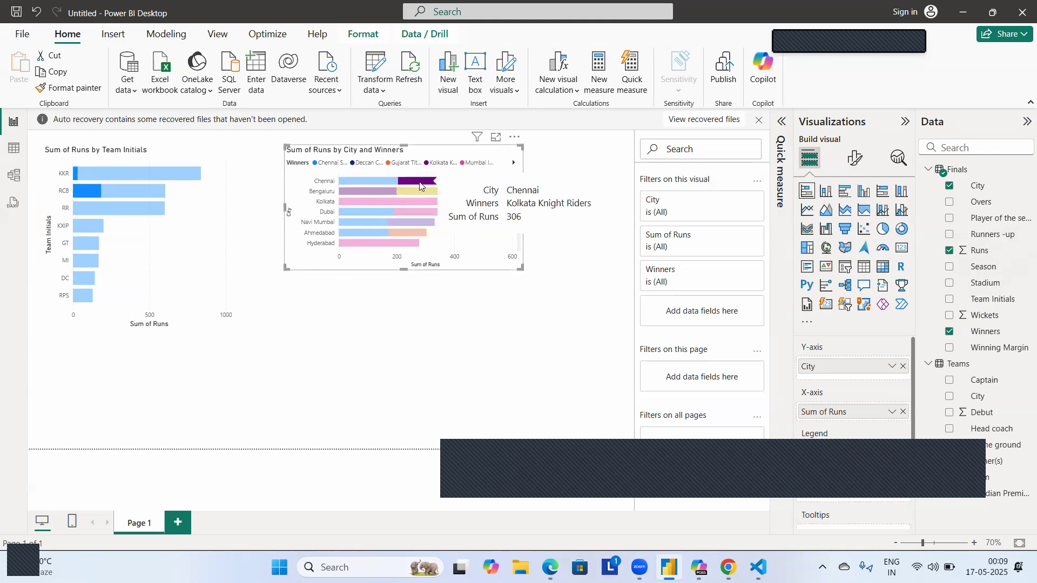
pyautogui.click(382, 180)
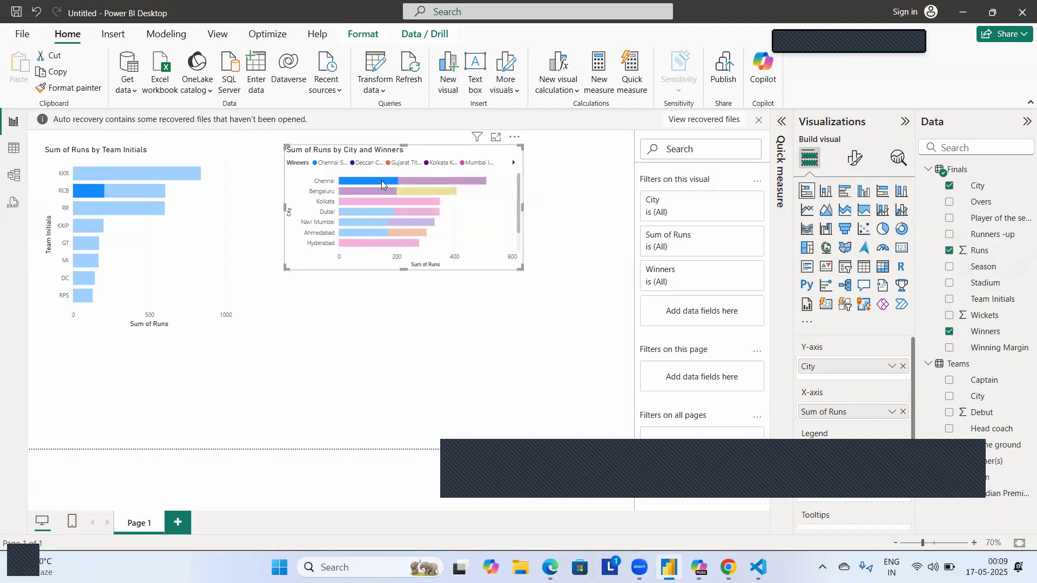
pyautogui.click(381, 180)
pyautogui.click(381, 180)
pyautogui.click(948, 332)
pyautogui.moveTo(374, 189)
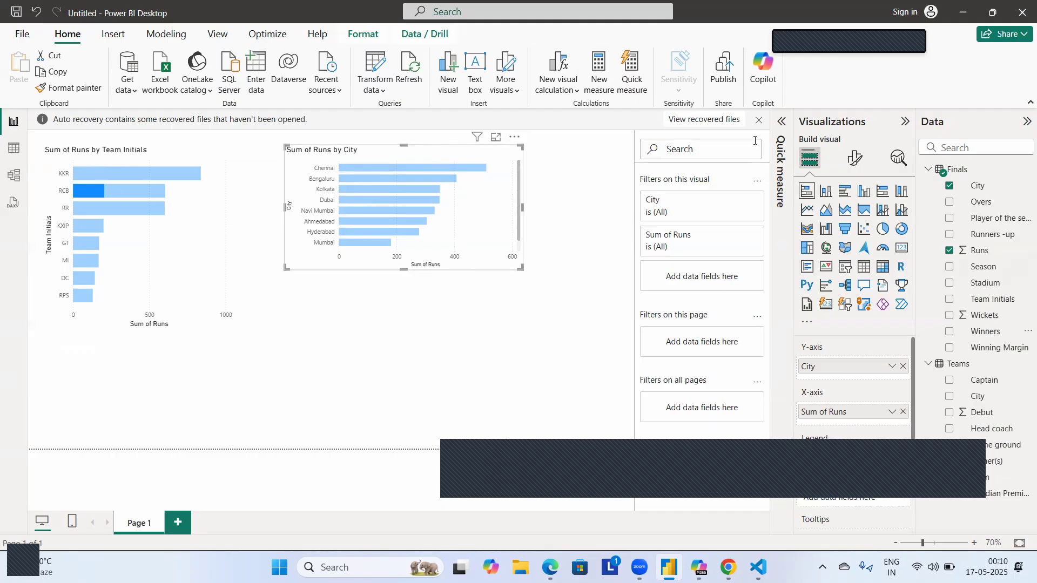
# Minimize the report window to return to the desktop.
pyautogui.click(965, 17)
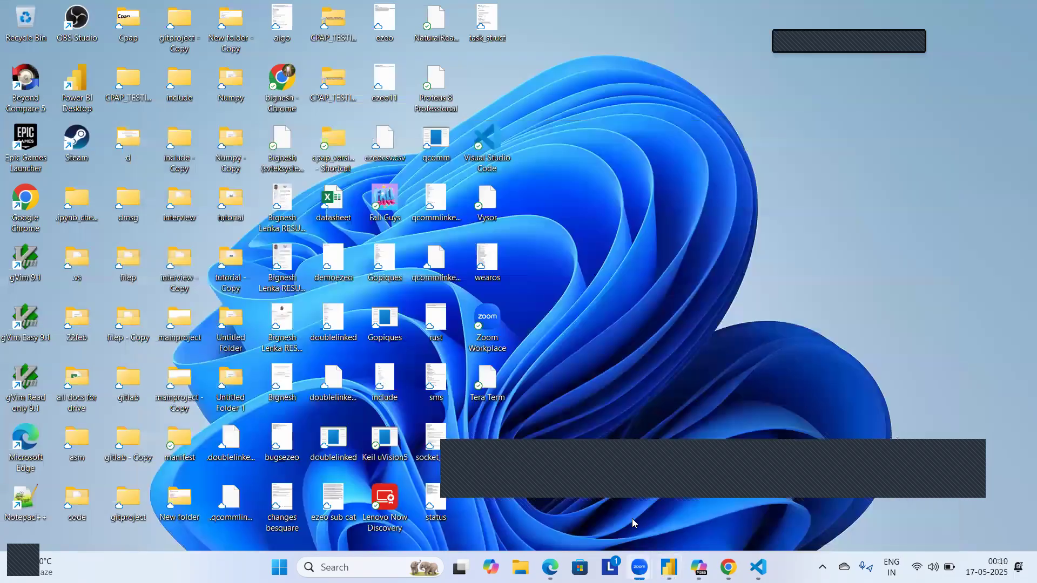
pyautogui.moveTo(640, 567)
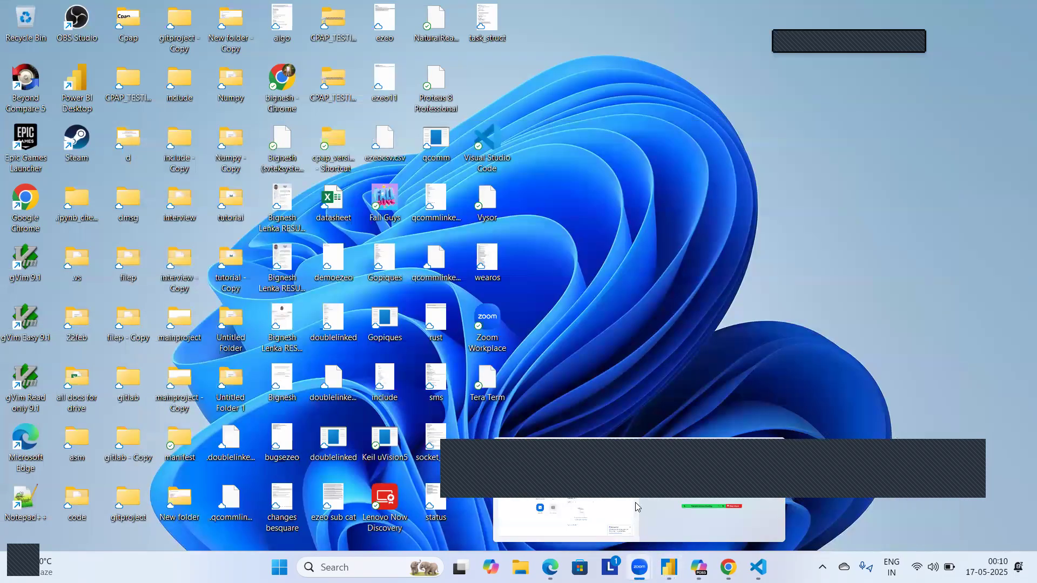
pyautogui.click(706, 478)
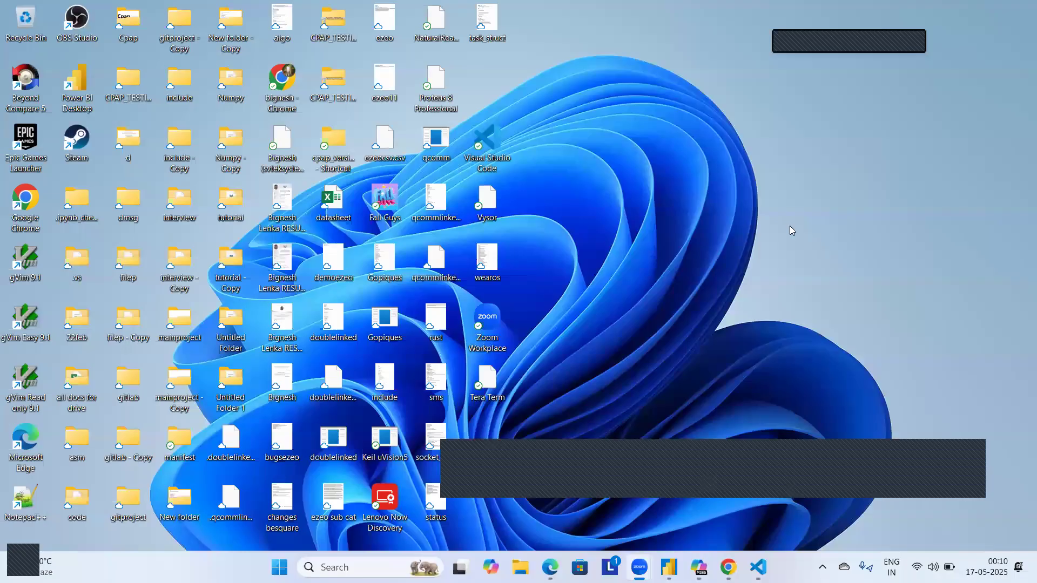
pyautogui.click(916, 27)
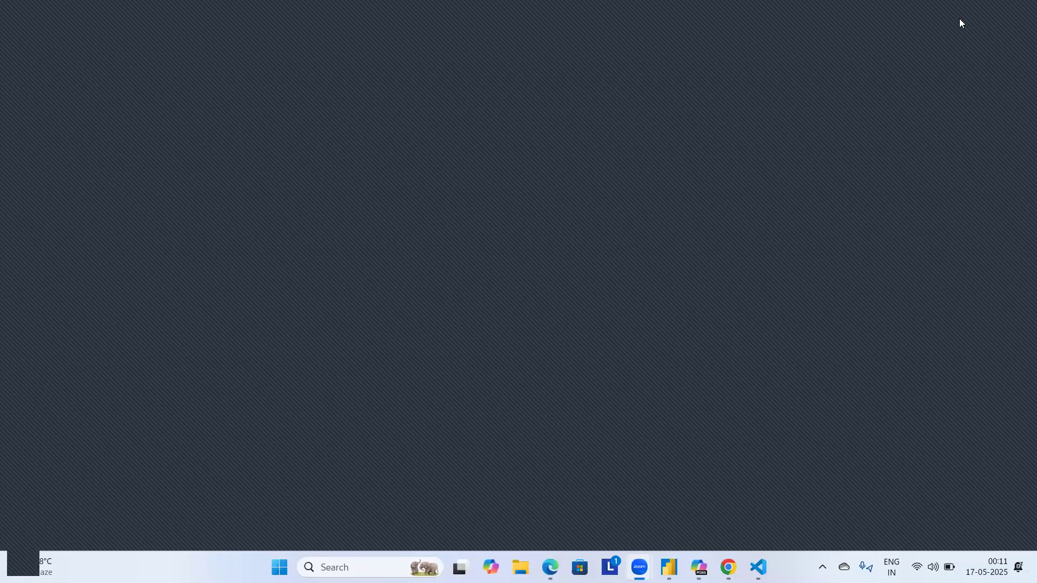
# Switch back to Power BI Desktop, examine the common data sources and the full Get Data connector list without importing, and minimize the report window.
pyautogui.click(755, 478)
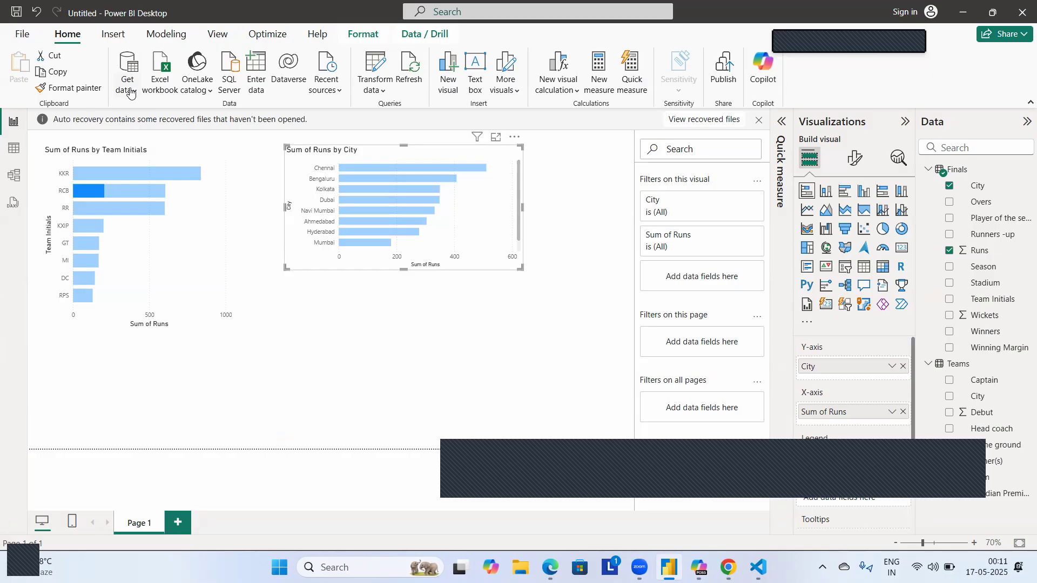
pyautogui.click(130, 93)
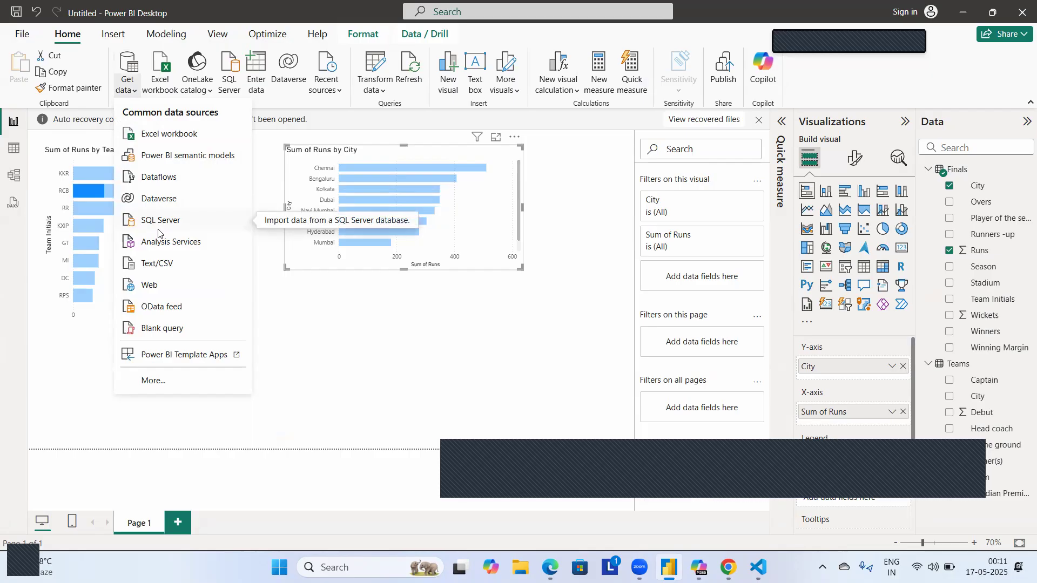
pyautogui.click(154, 381)
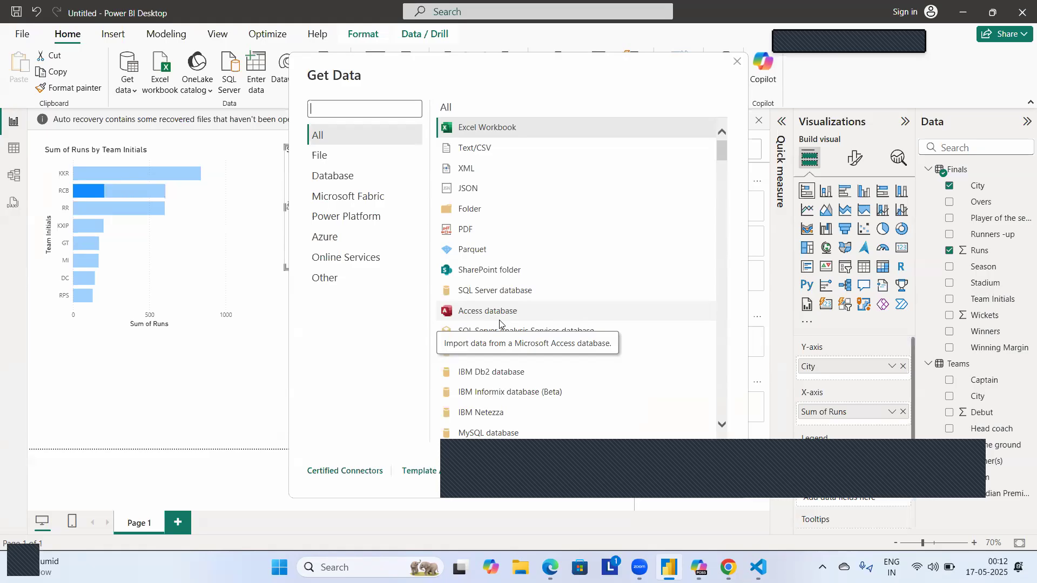
pyautogui.click(707, 471)
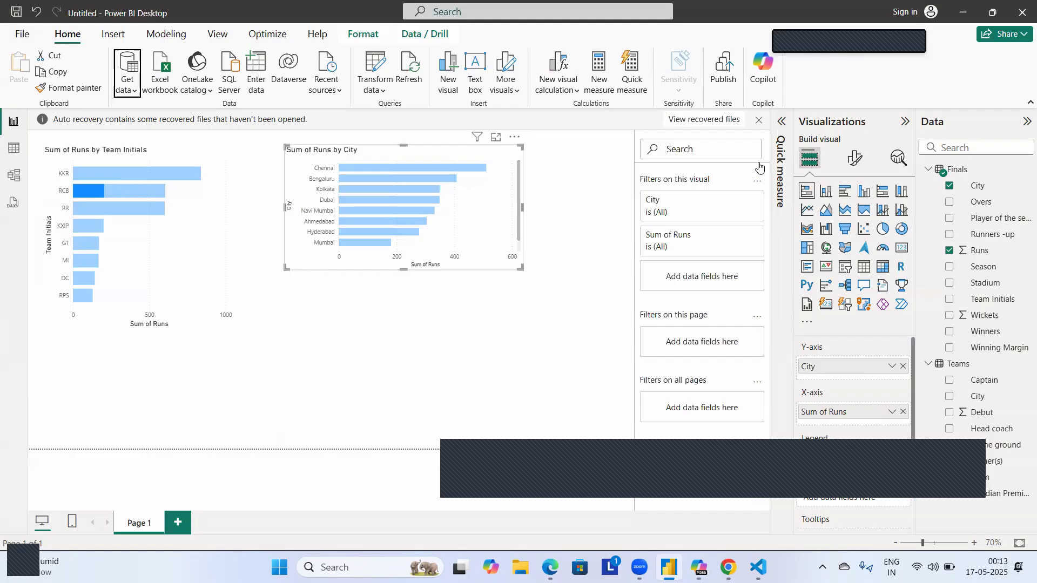
pyautogui.click(963, 12)
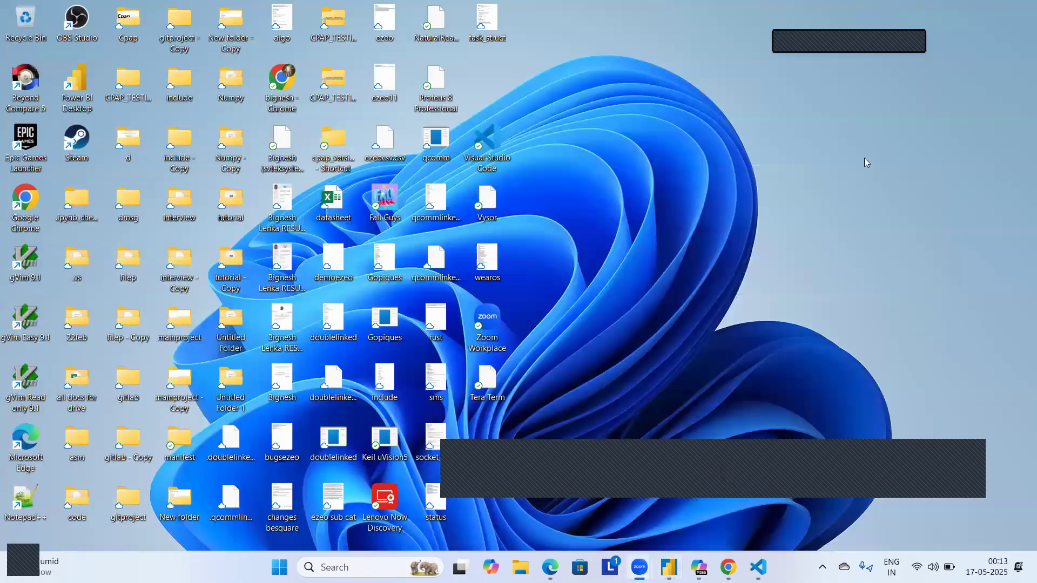